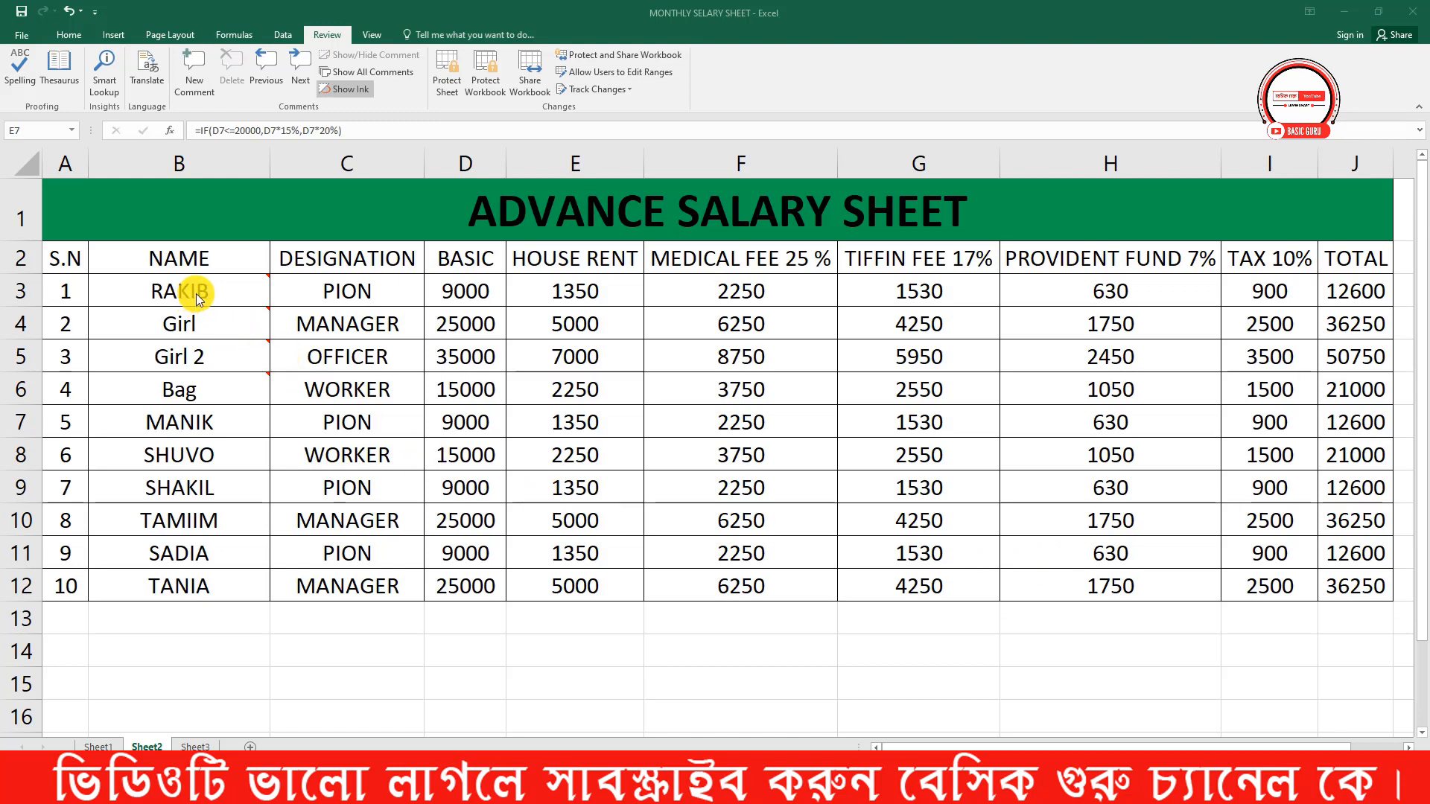
Preview the pop-up pictures attached to the names in cells B3 through B5
click(216, 288)
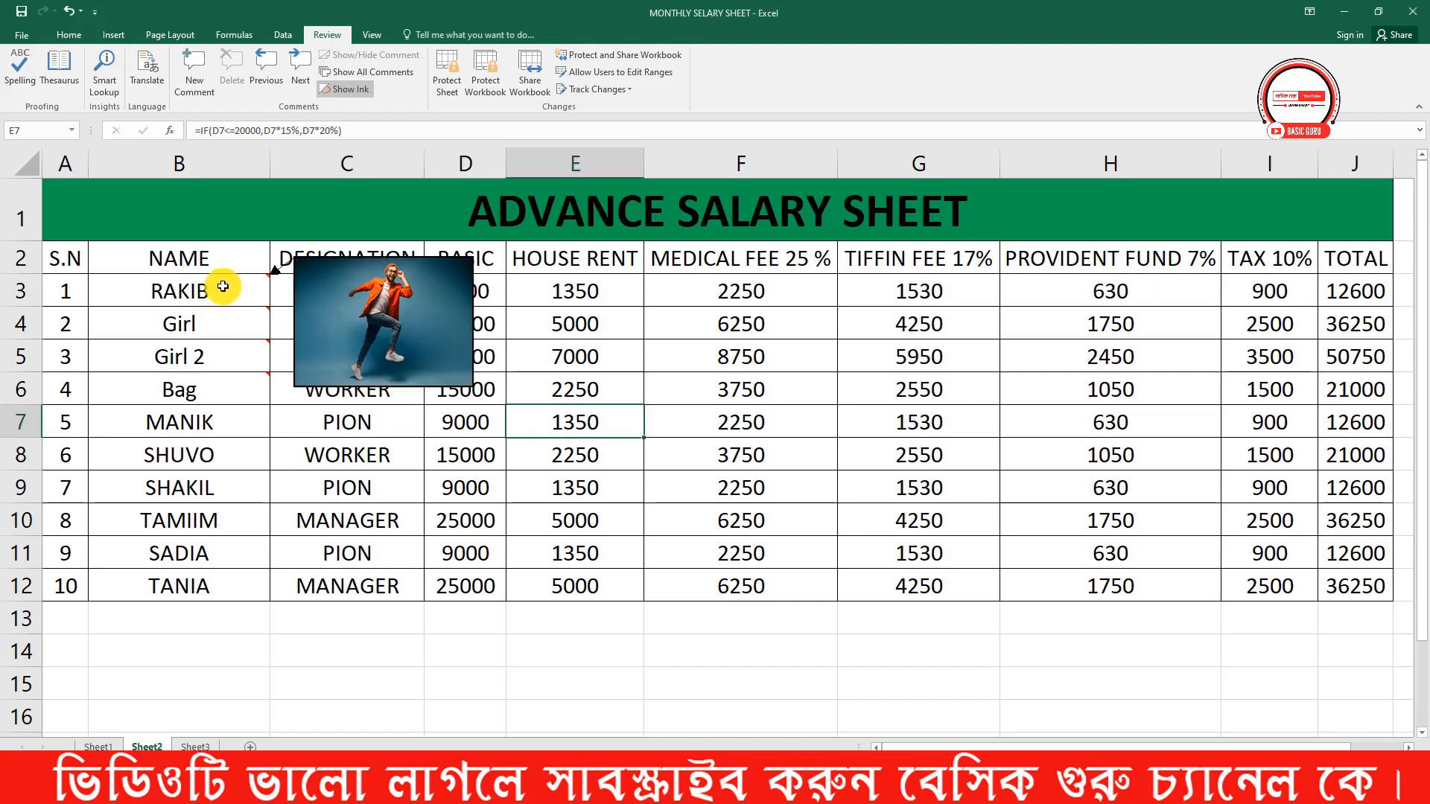
mouse_move(219, 325)
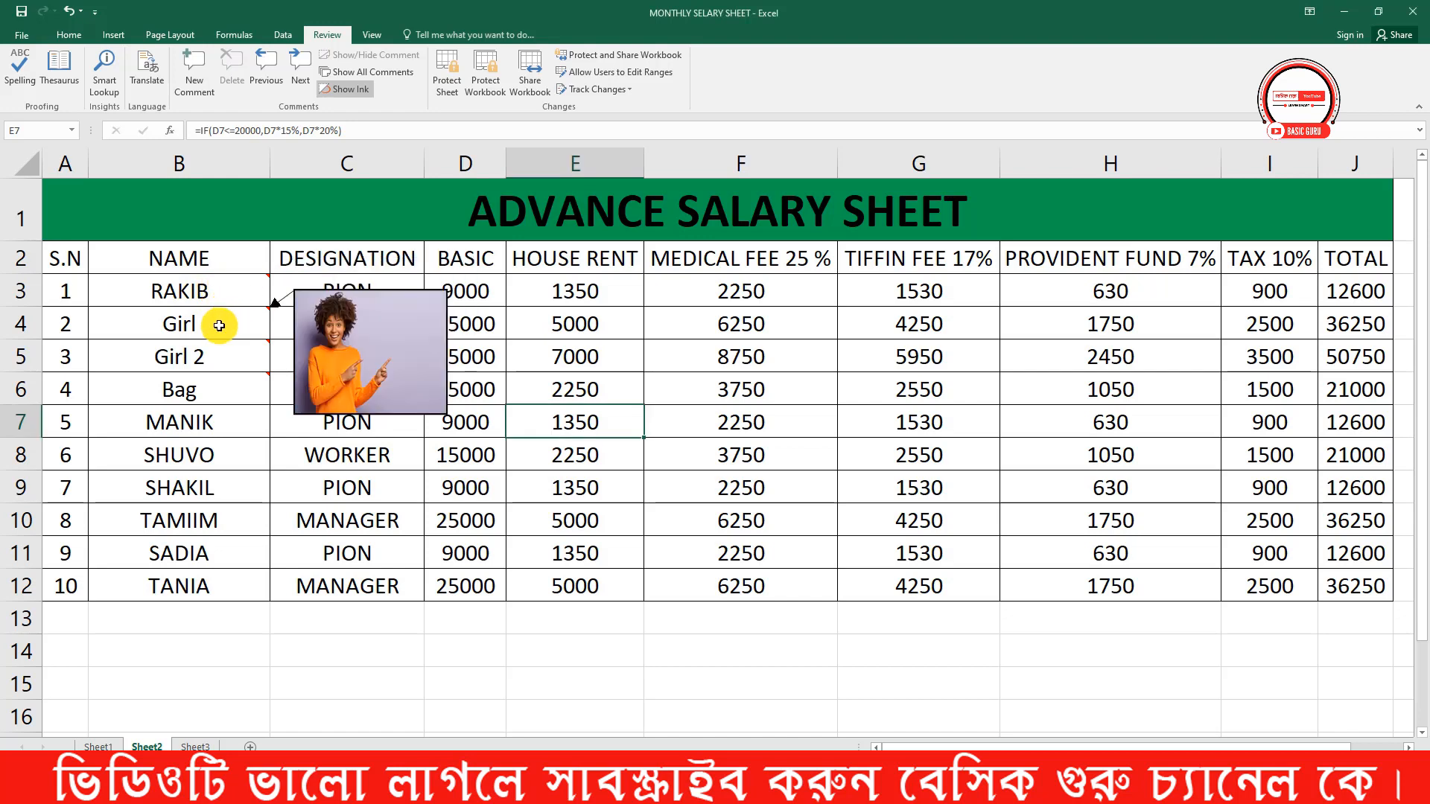
mouse_move(206, 357)
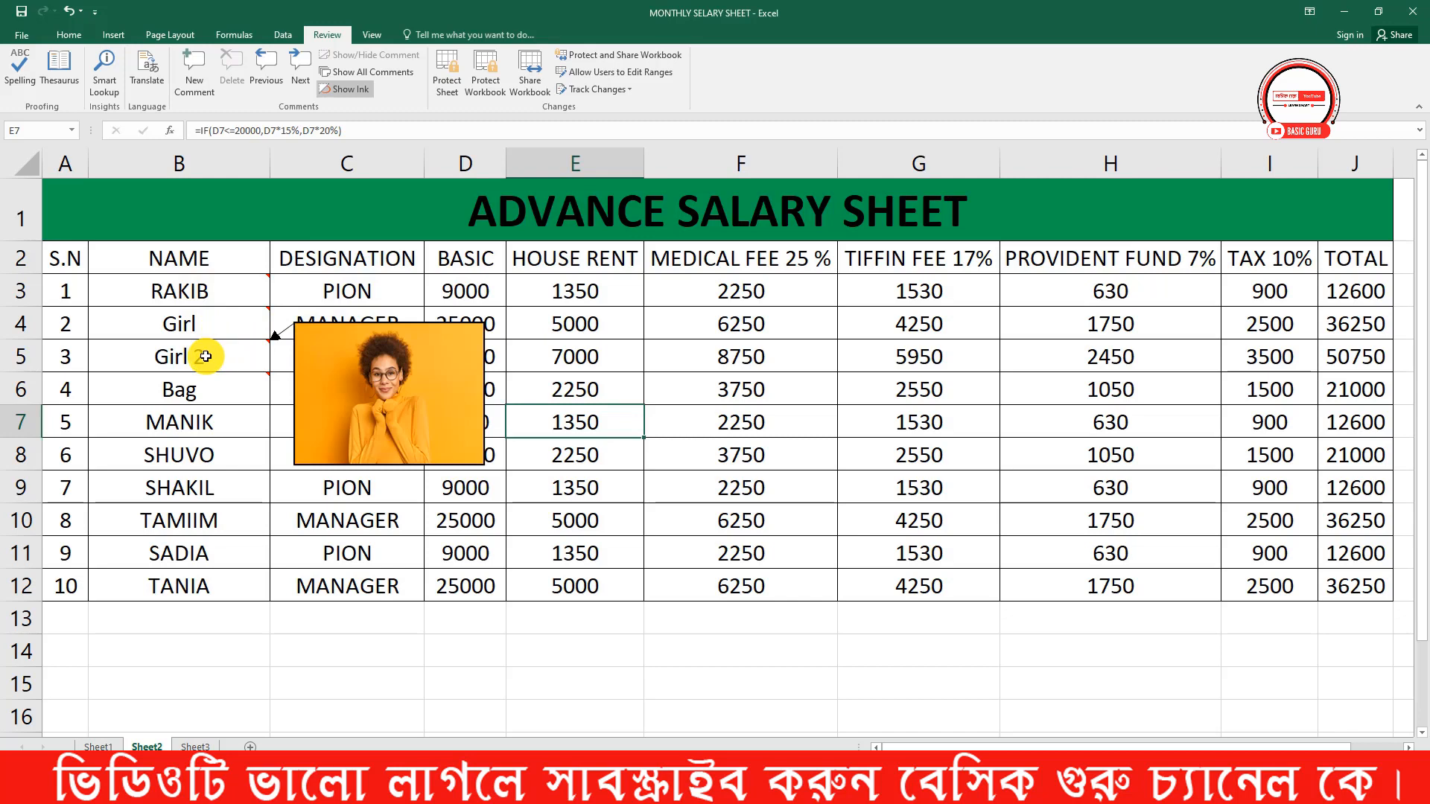
mouse_move(209, 387)
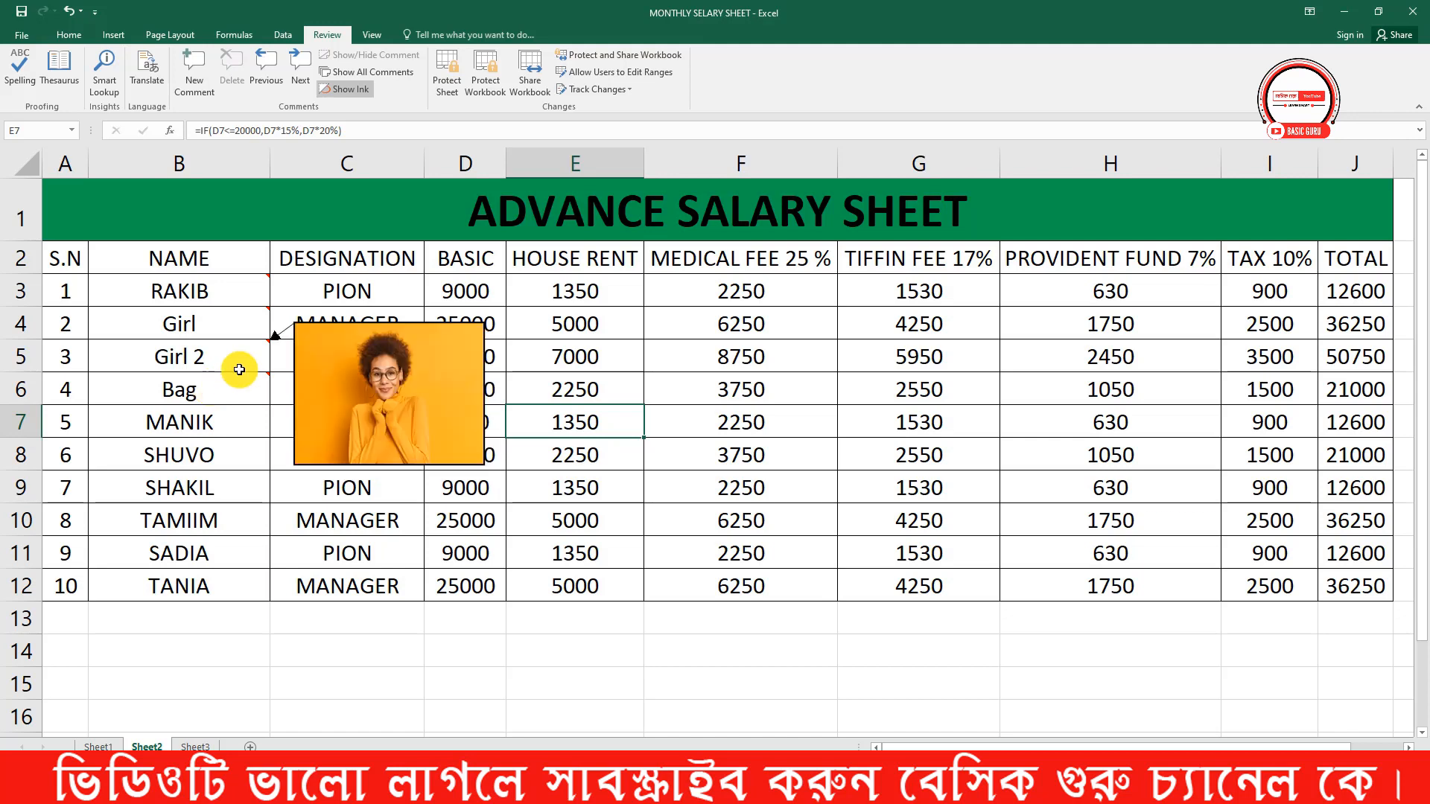
mouse_move(260, 367)
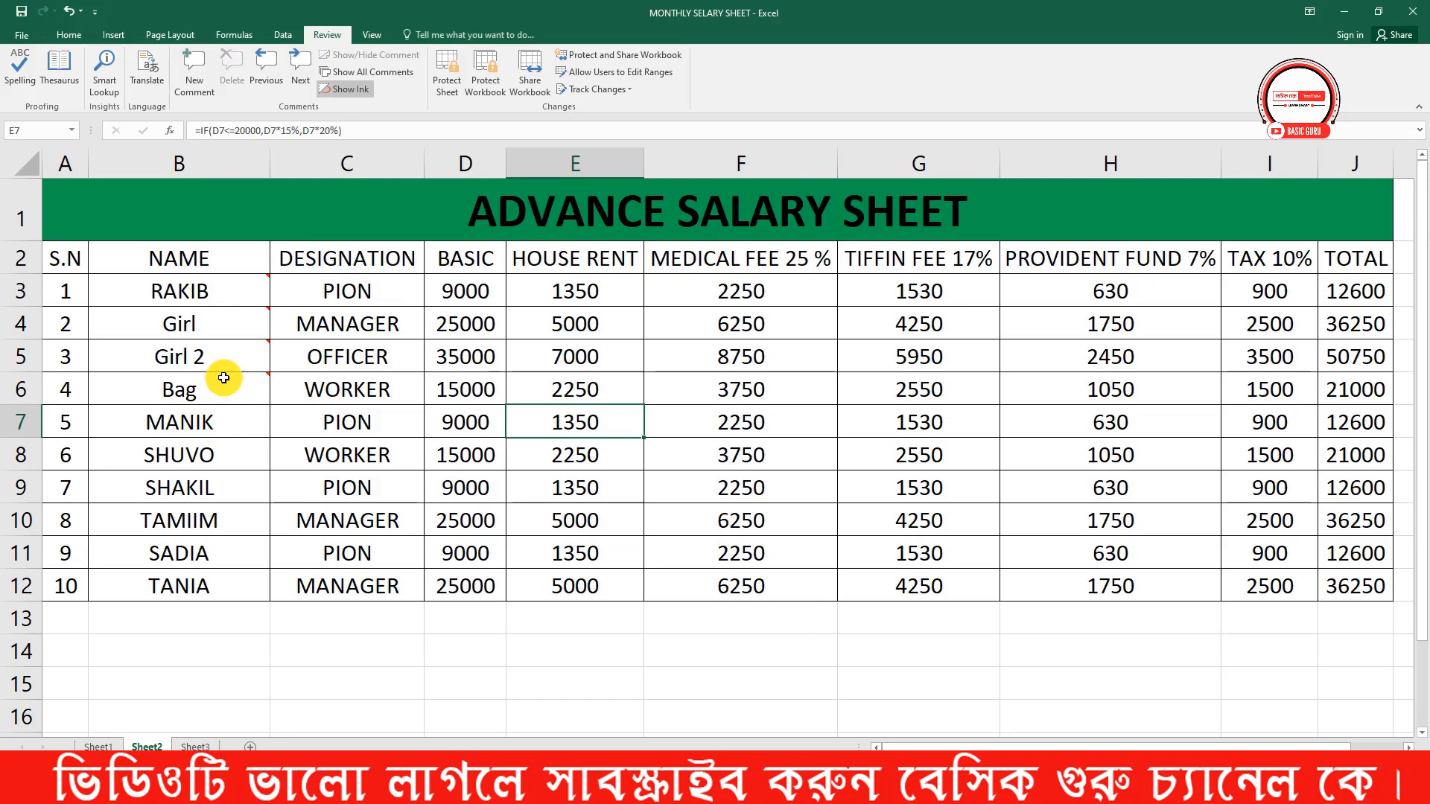
Insert a new comment on cell B7 and clear its default author text
click(211, 424)
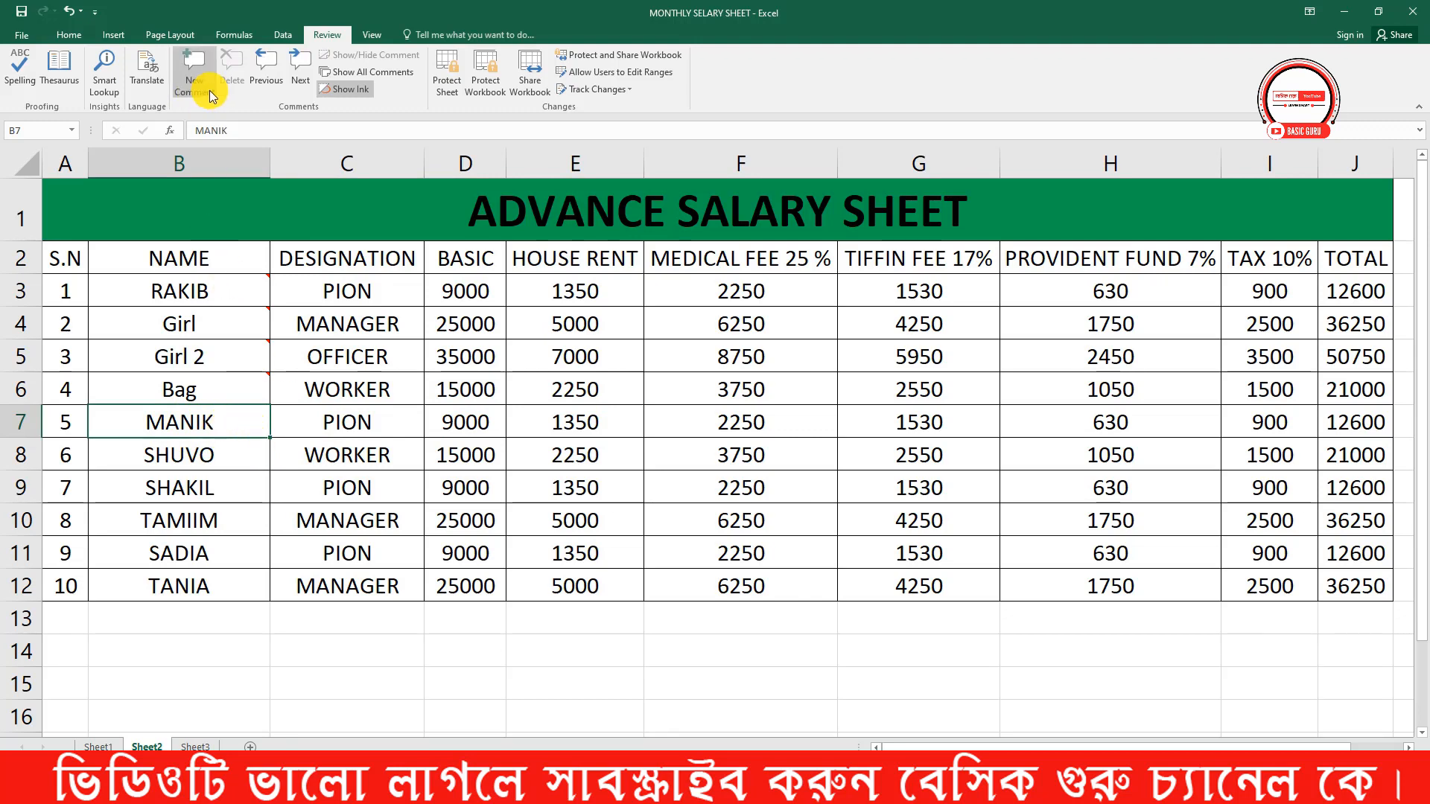
click(68, 36)
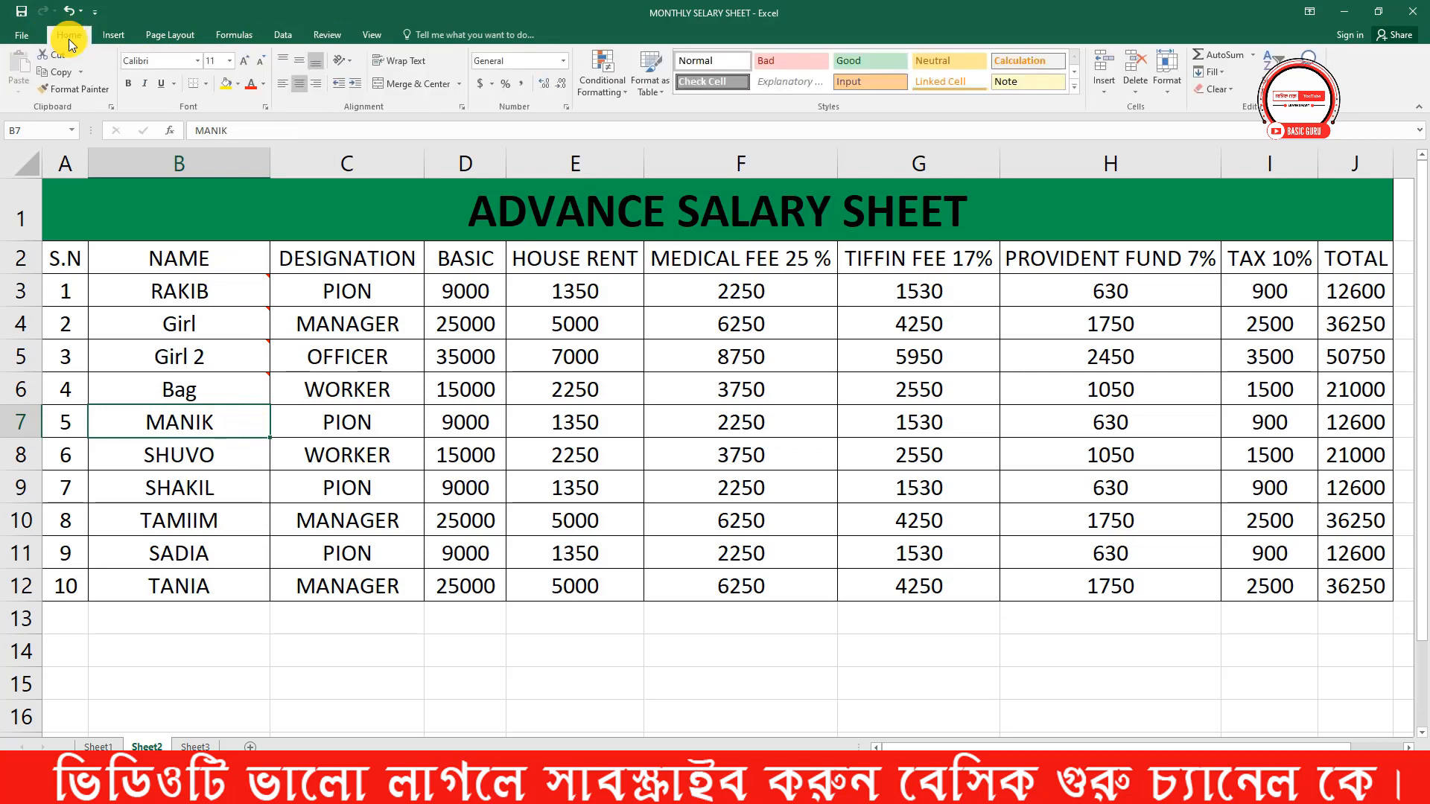
click(328, 35)
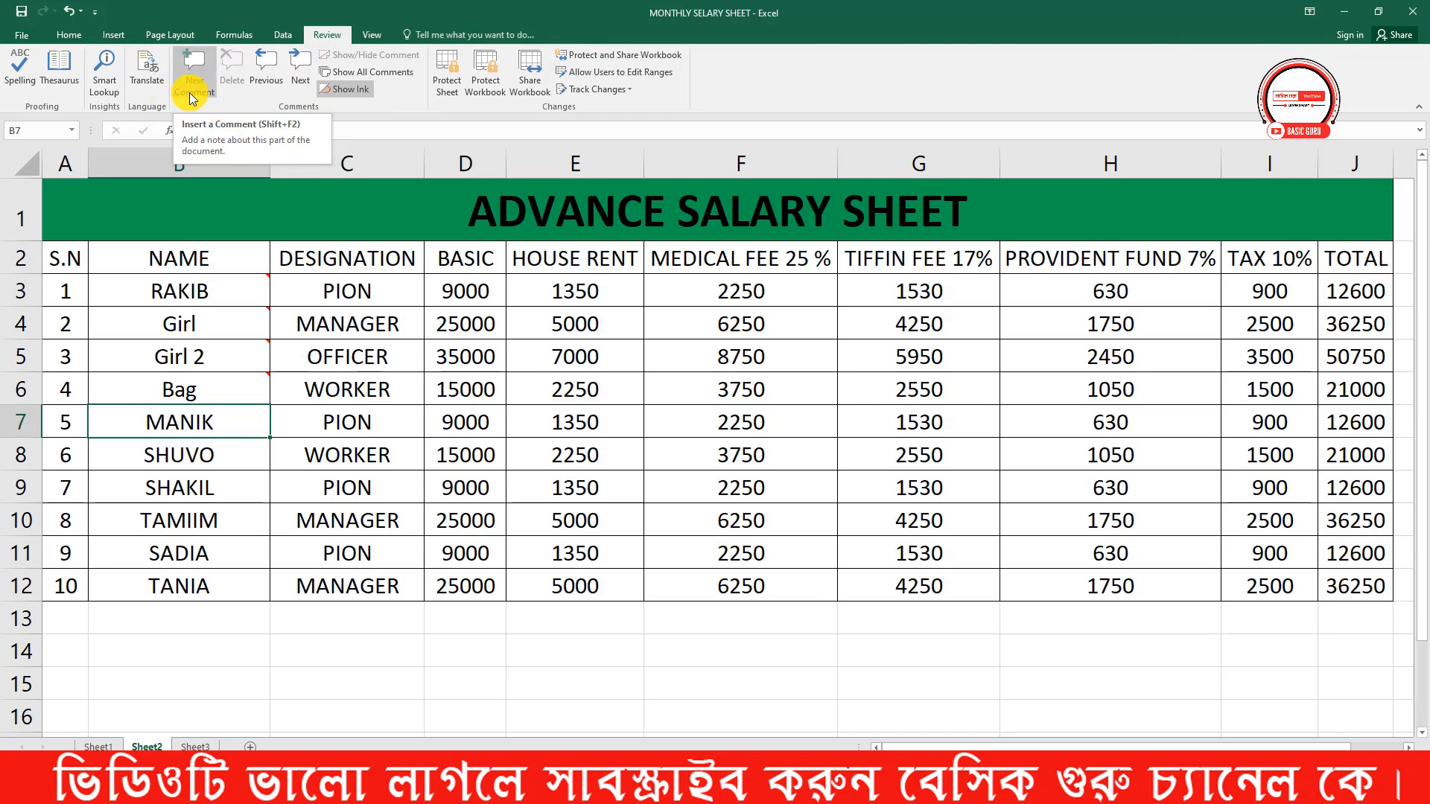
click(201, 71)
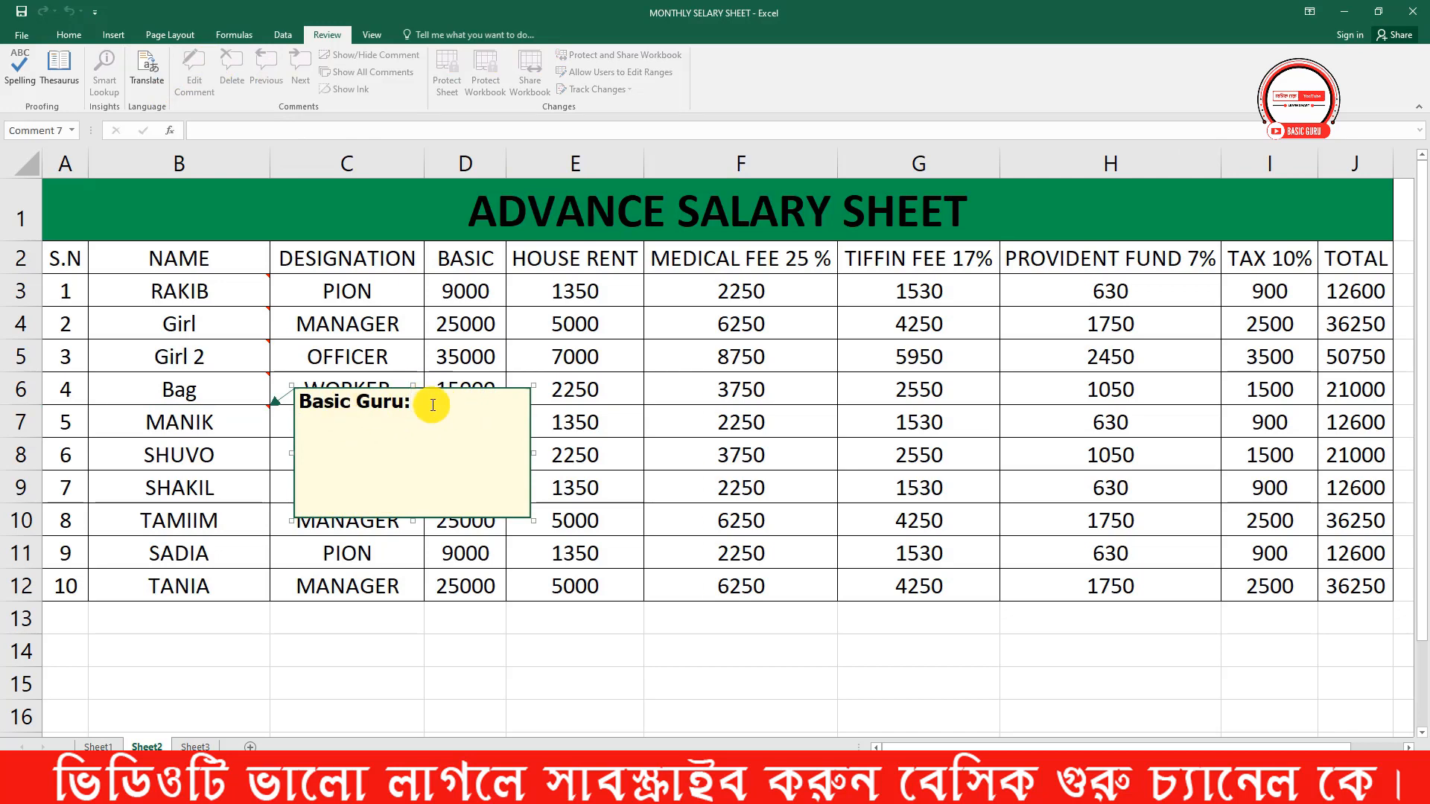
key(BackSpace)
key(BackSpace)
key(BackSpace)
key(BackSpace)
key(BackSpace)
key(BackSpace)
key(BackSpace)
key(BackSpace)
key(BackSpace)
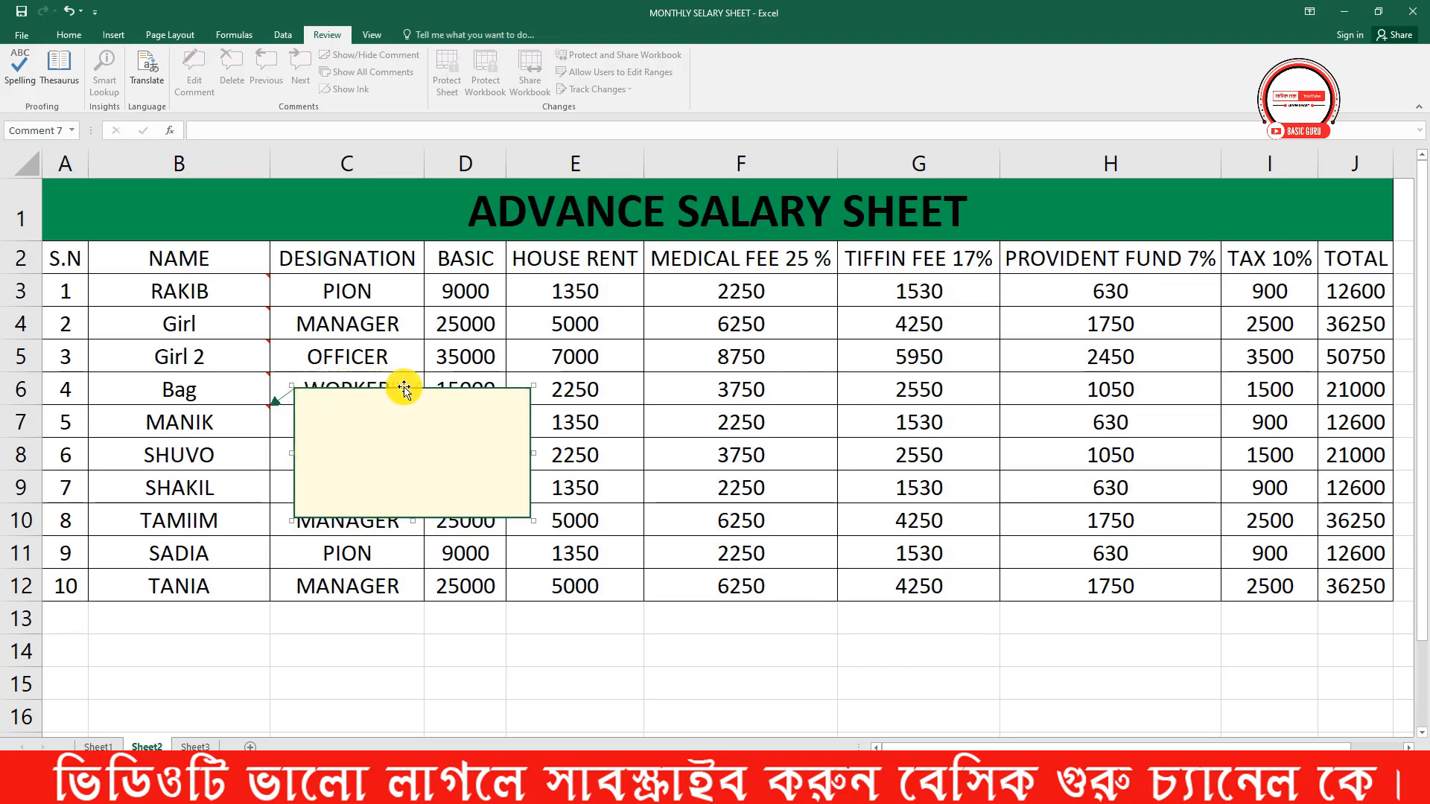
Open the picture fill effects for the background colour of the B7 comment box
right_click(516, 387)
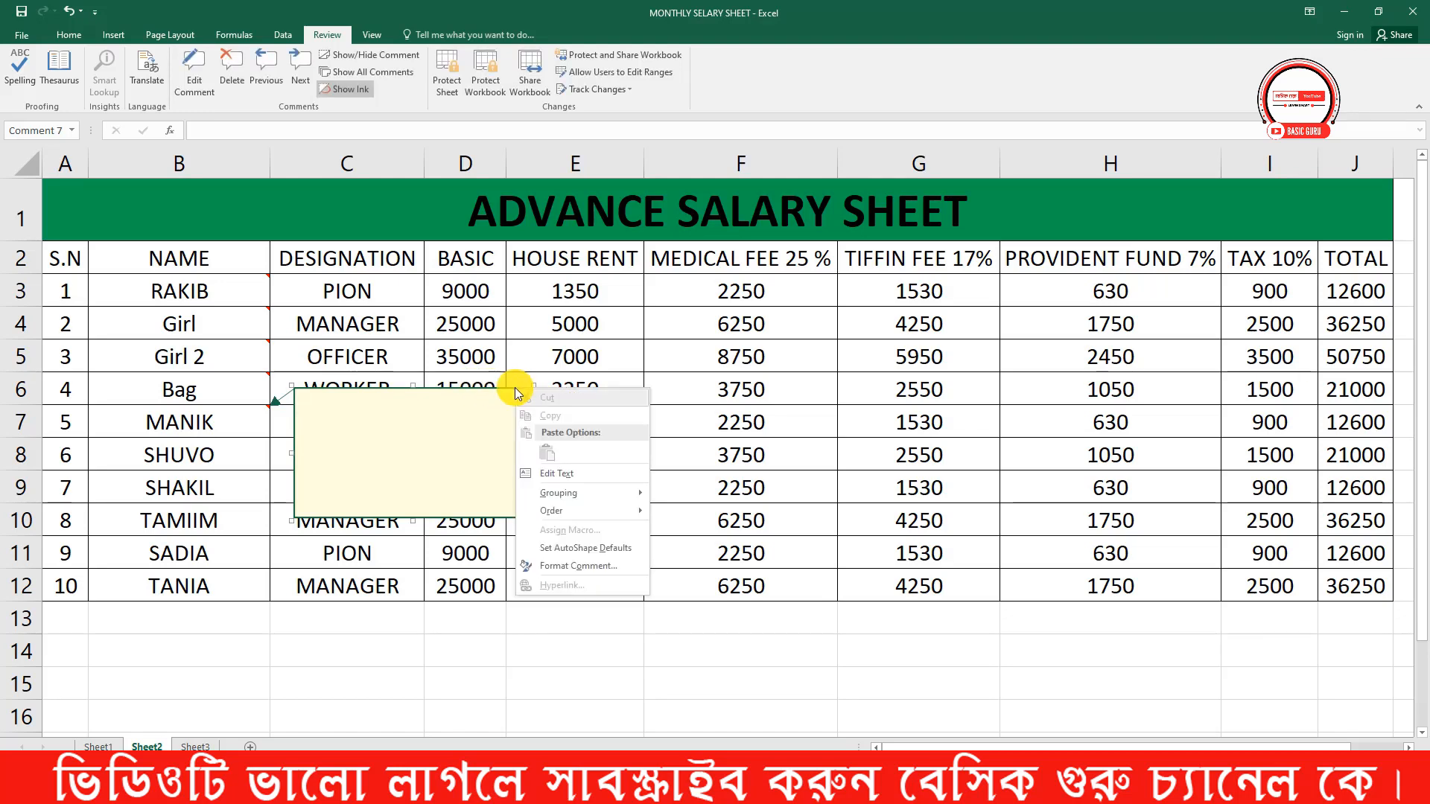
click(610, 565)
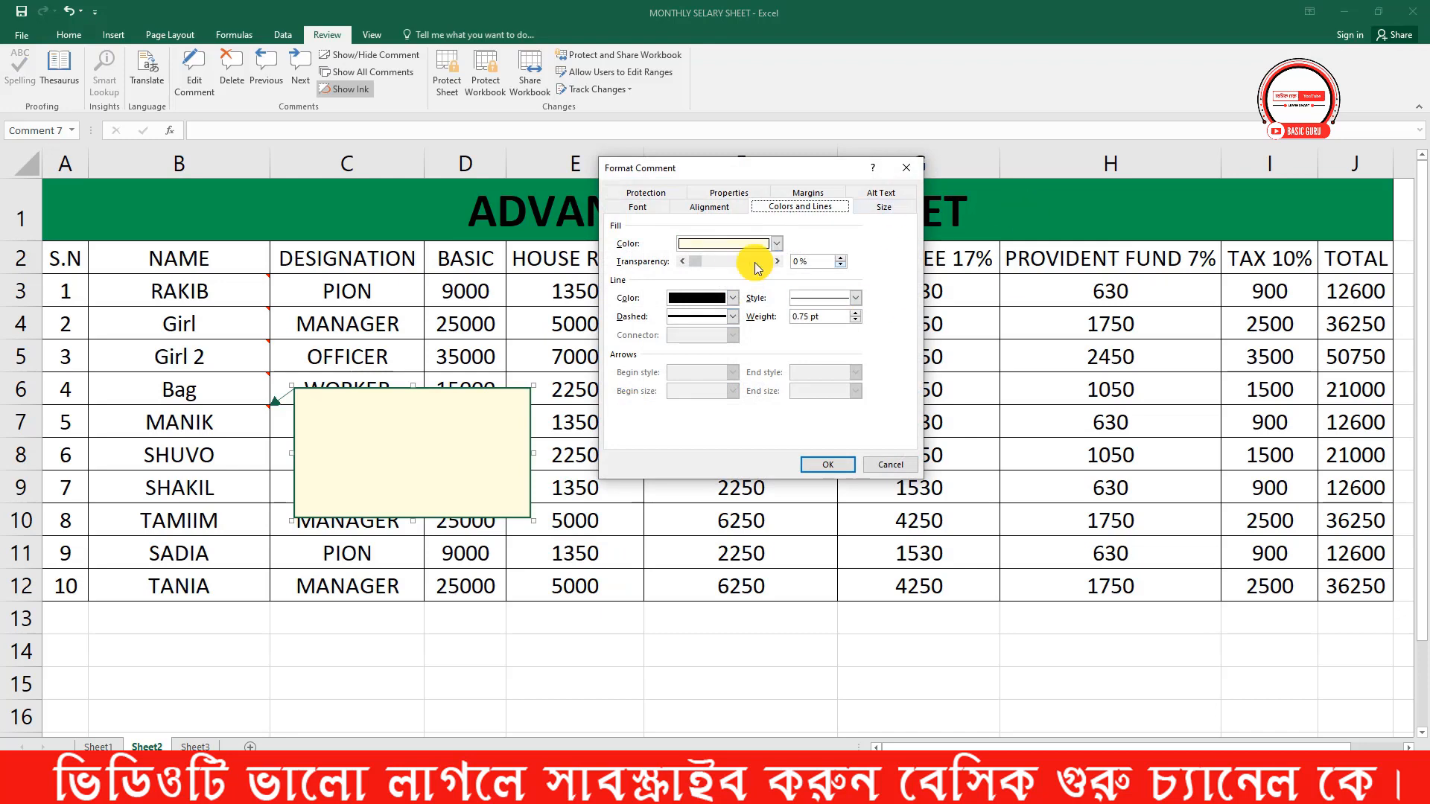
click(636, 211)
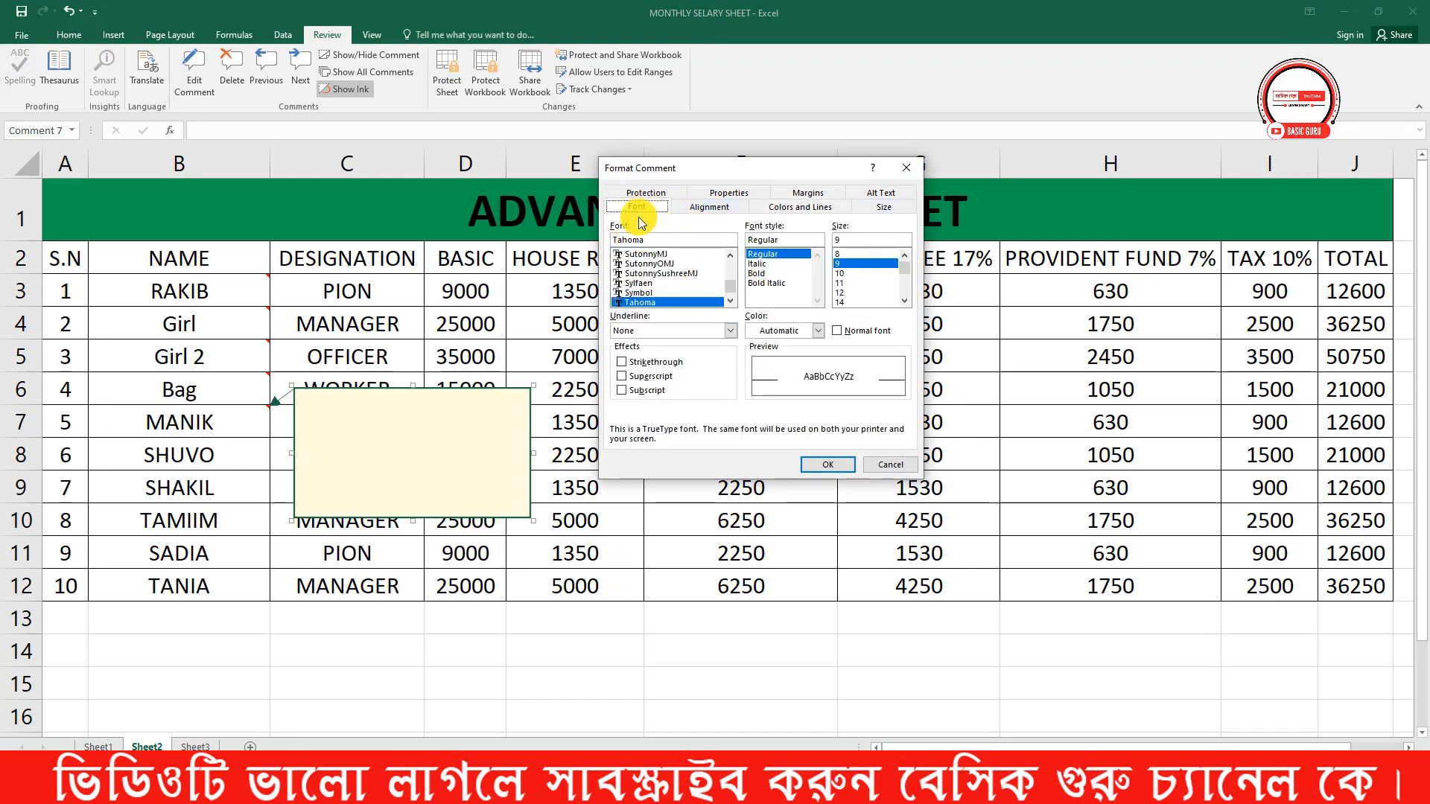
click(795, 209)
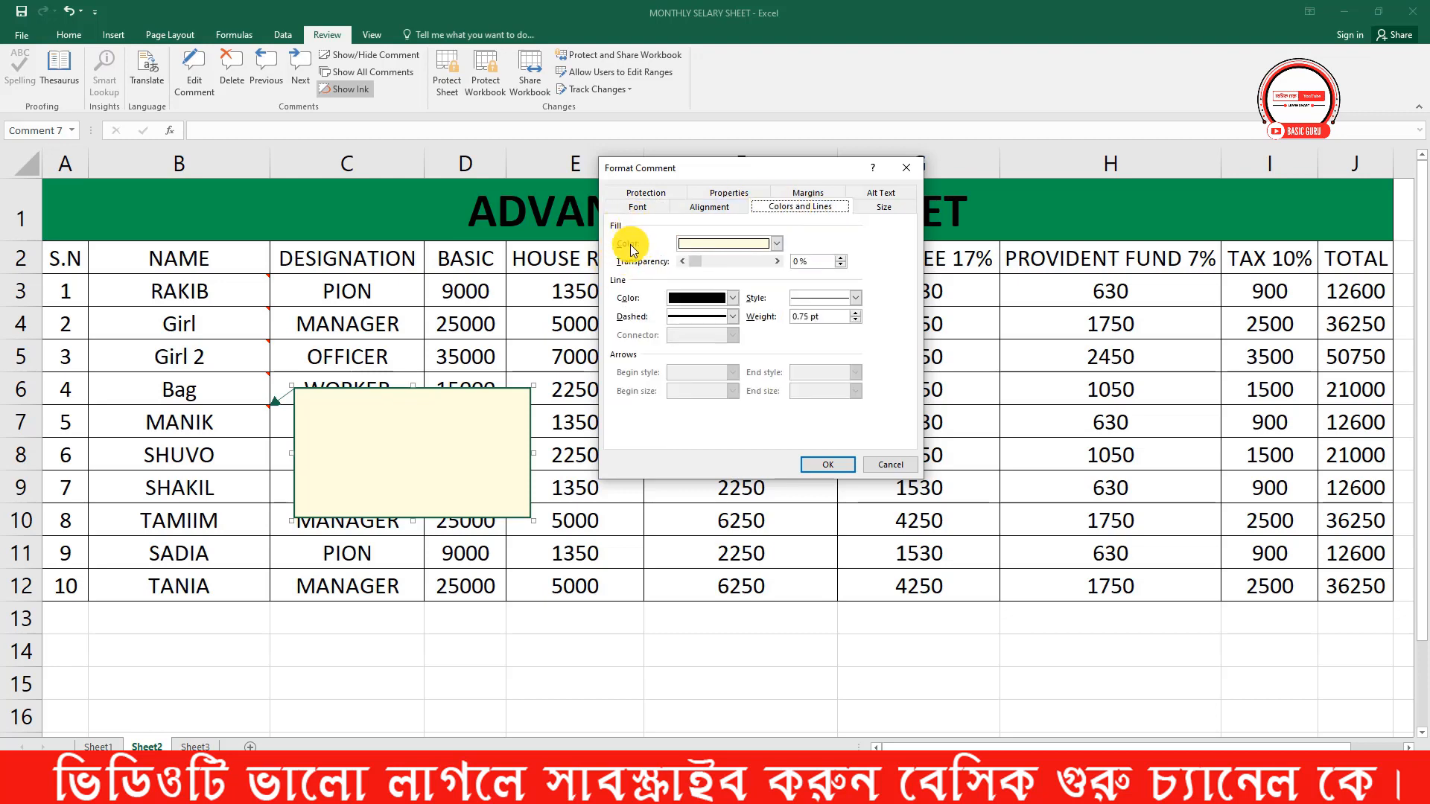
click(777, 244)
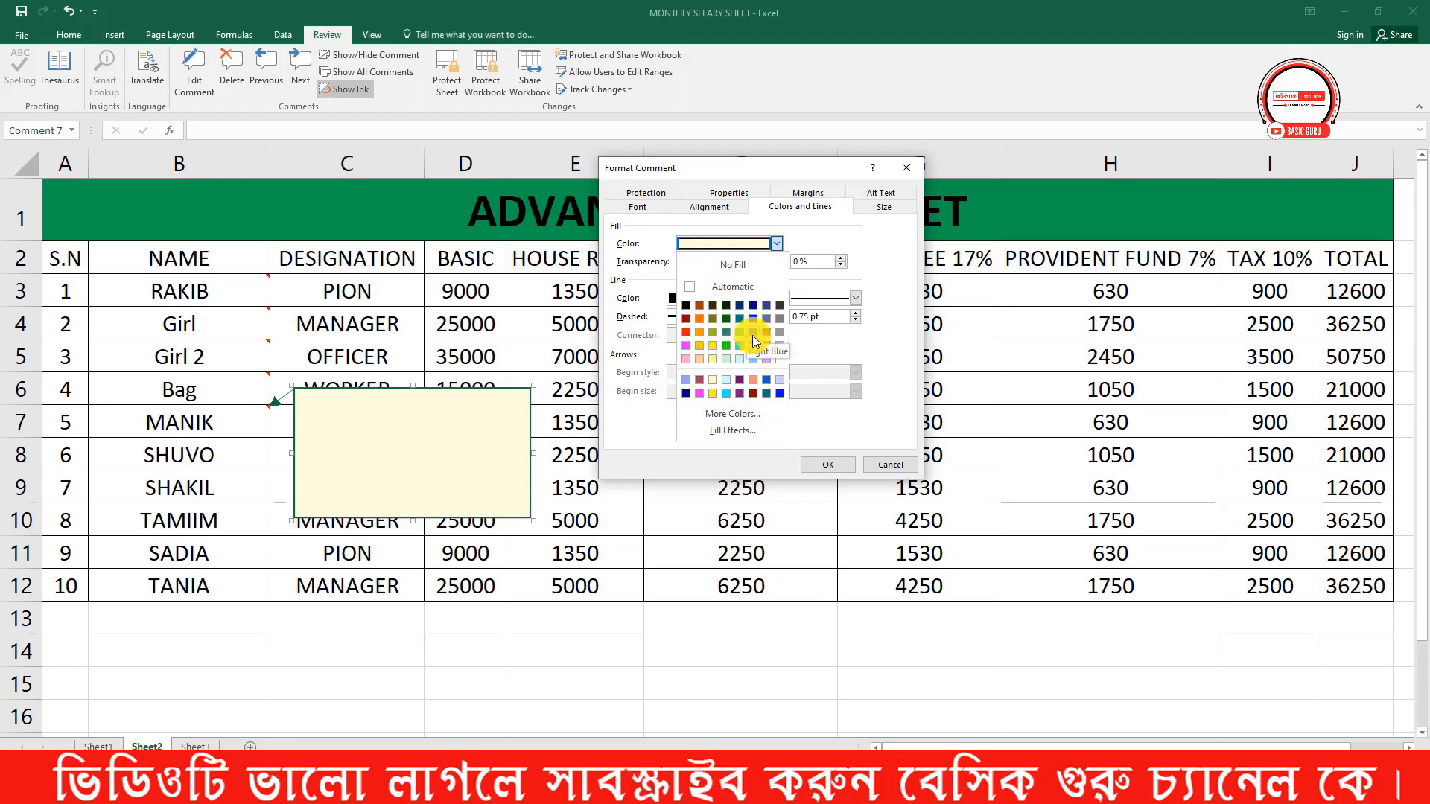
click(747, 431)
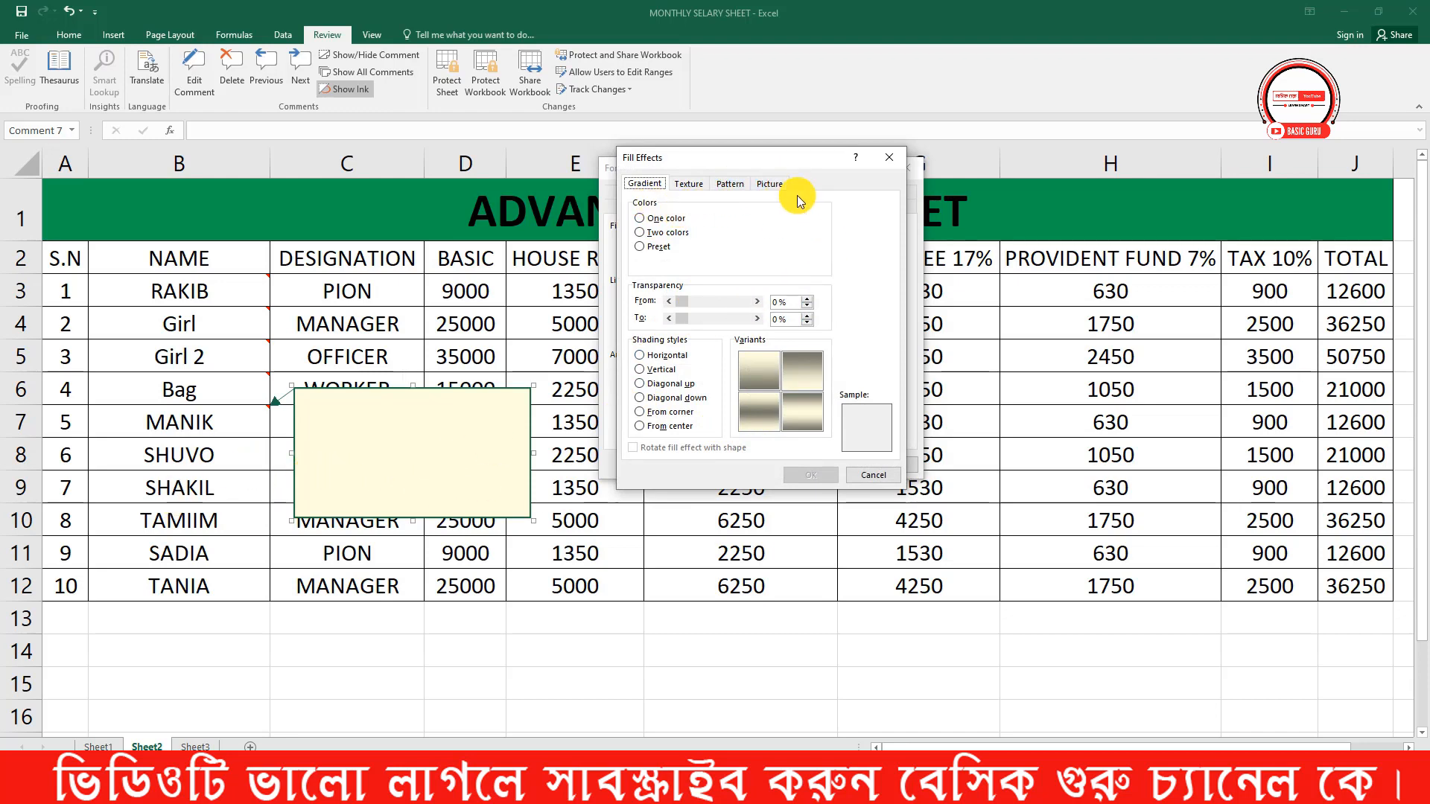
click(771, 183)
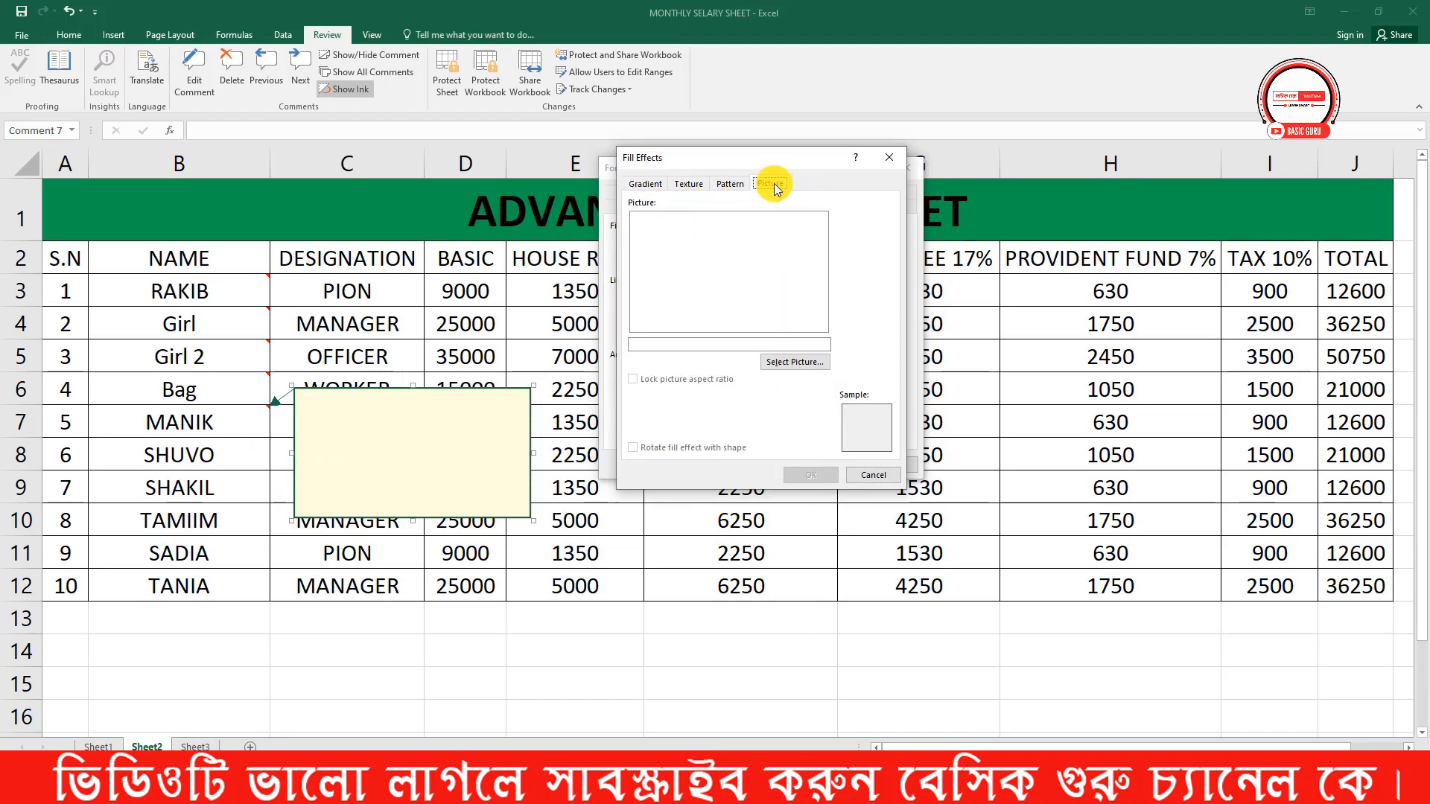
Fill the B7 comment with the picture "WhatsApp Image 2024-02-21 at 12.40.34 AM" from the Downloads folder
click(789, 365)
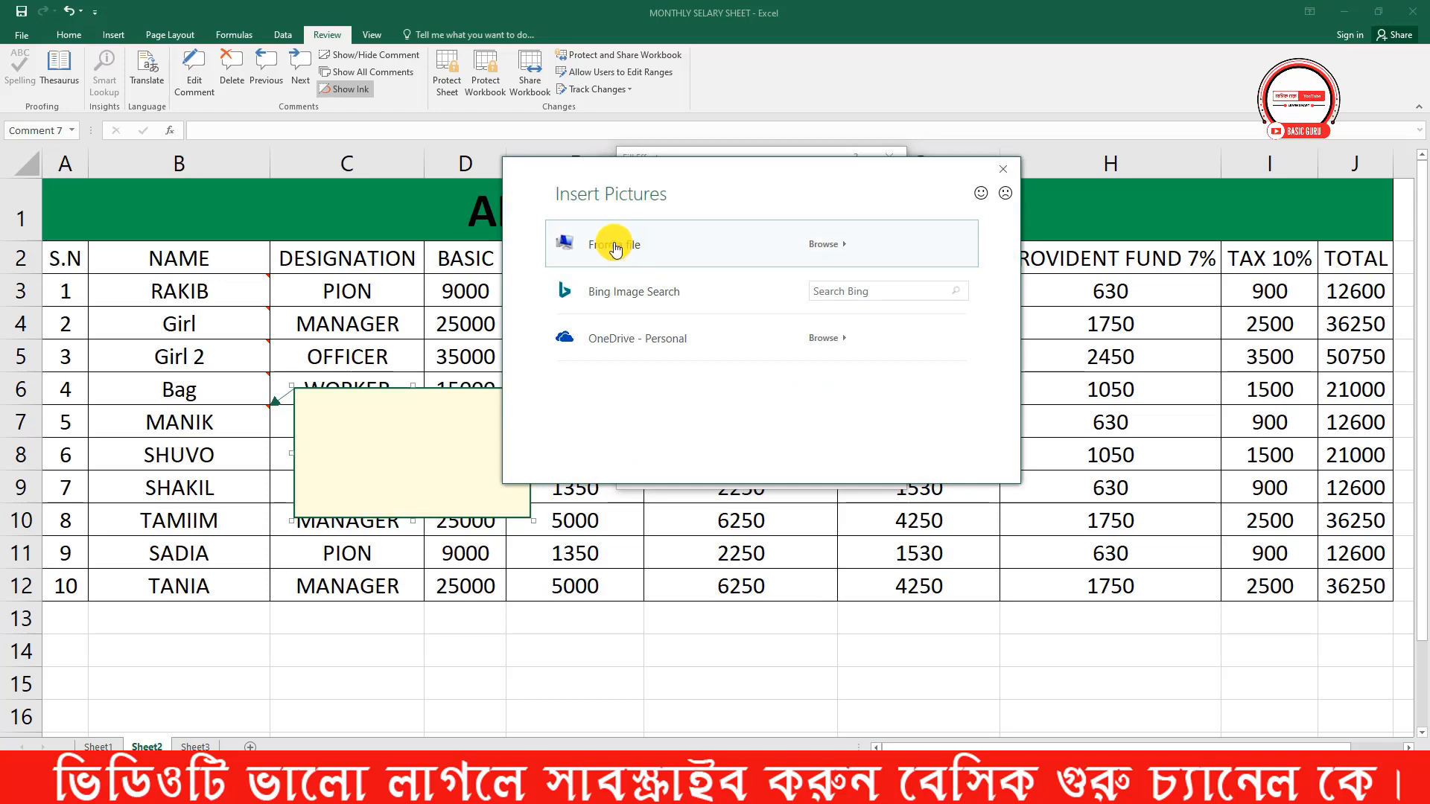
click(709, 246)
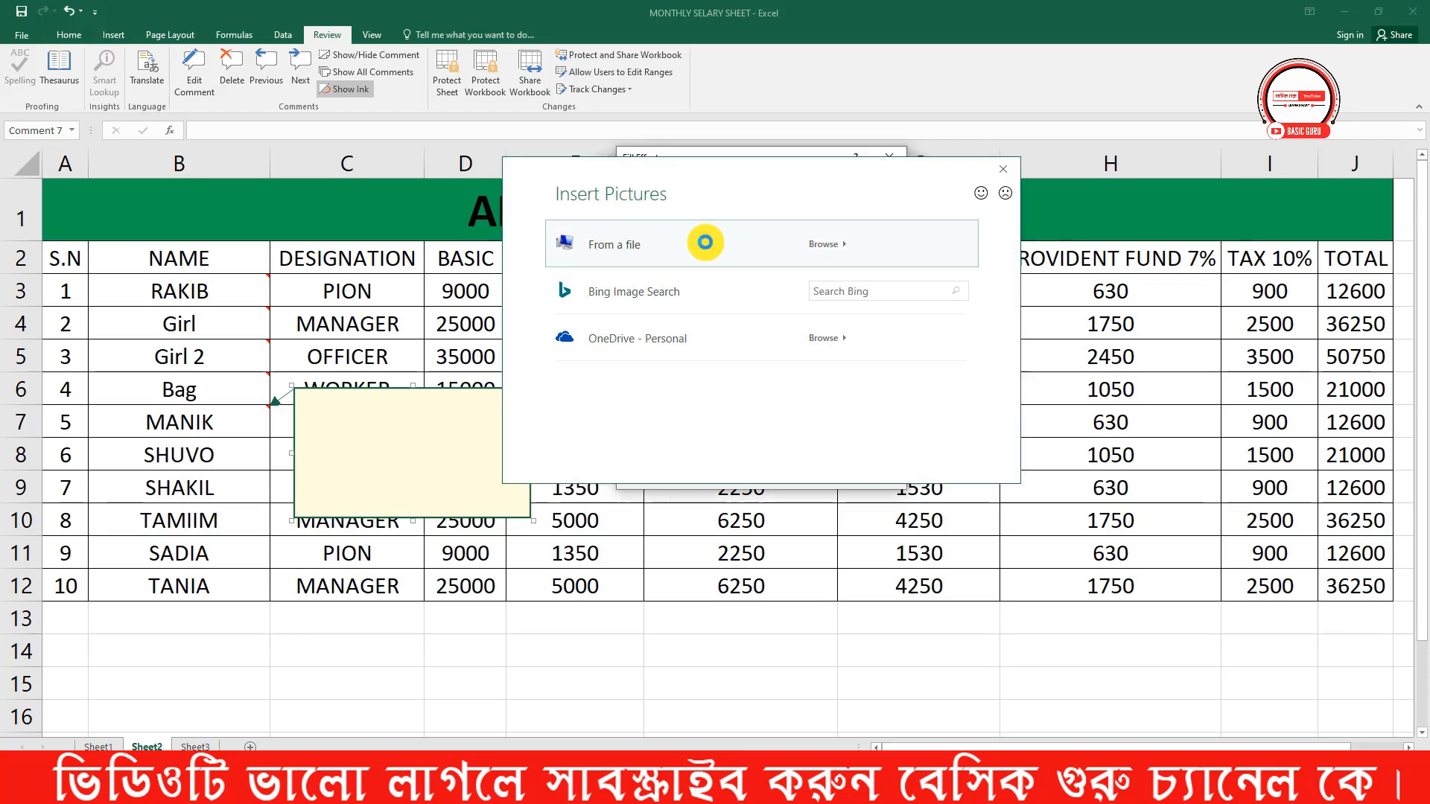
drag(875, 198, 775, 170)
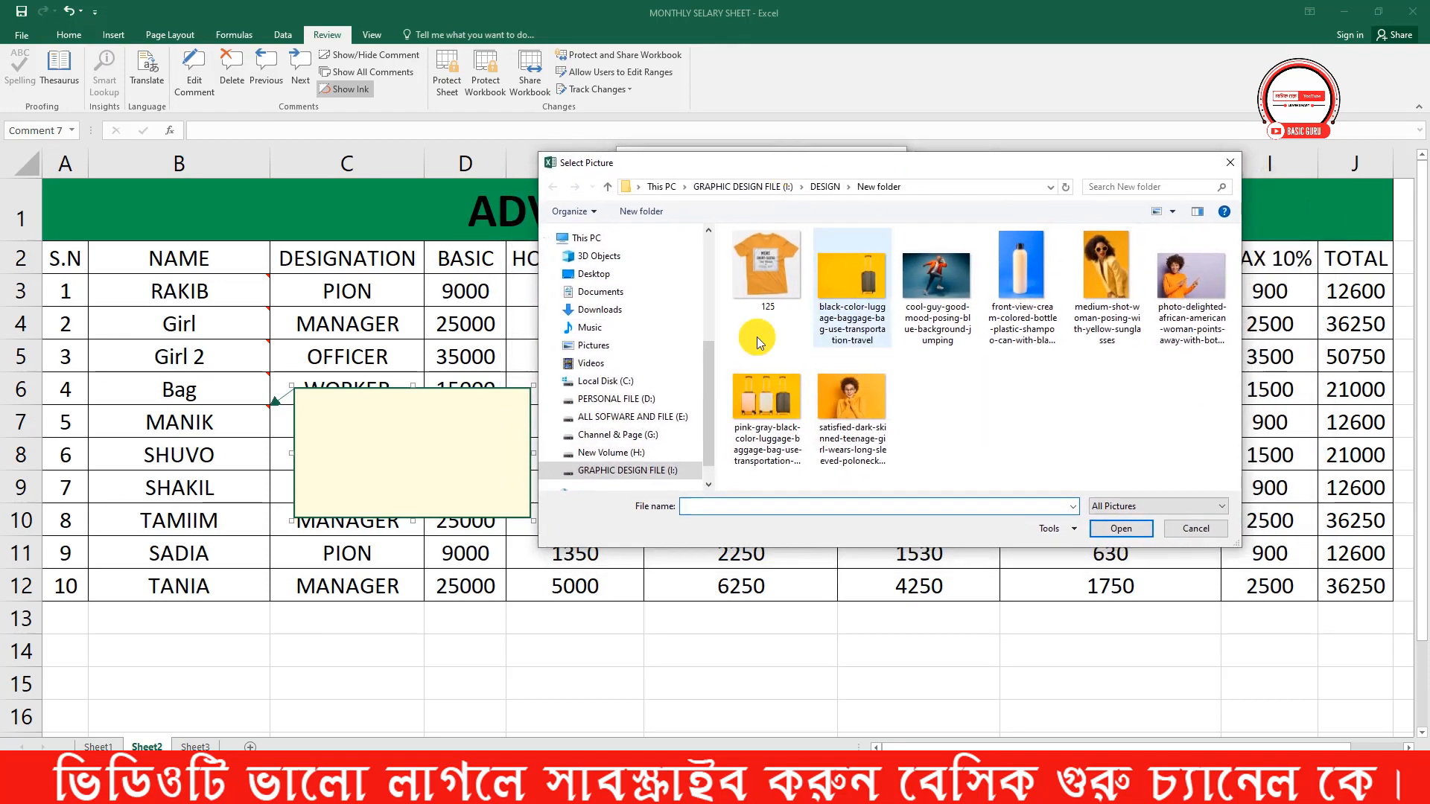
click(638, 309)
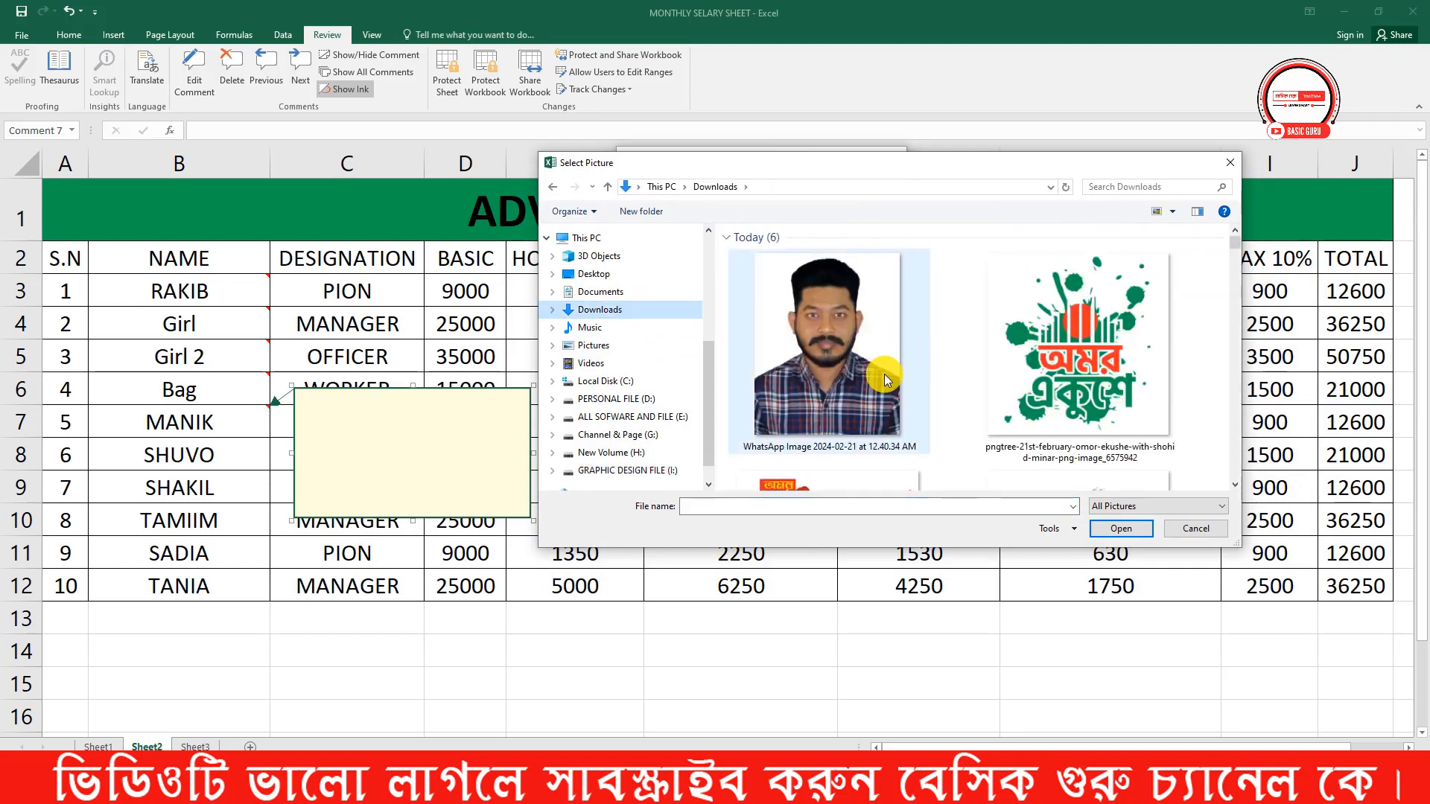
click(824, 336)
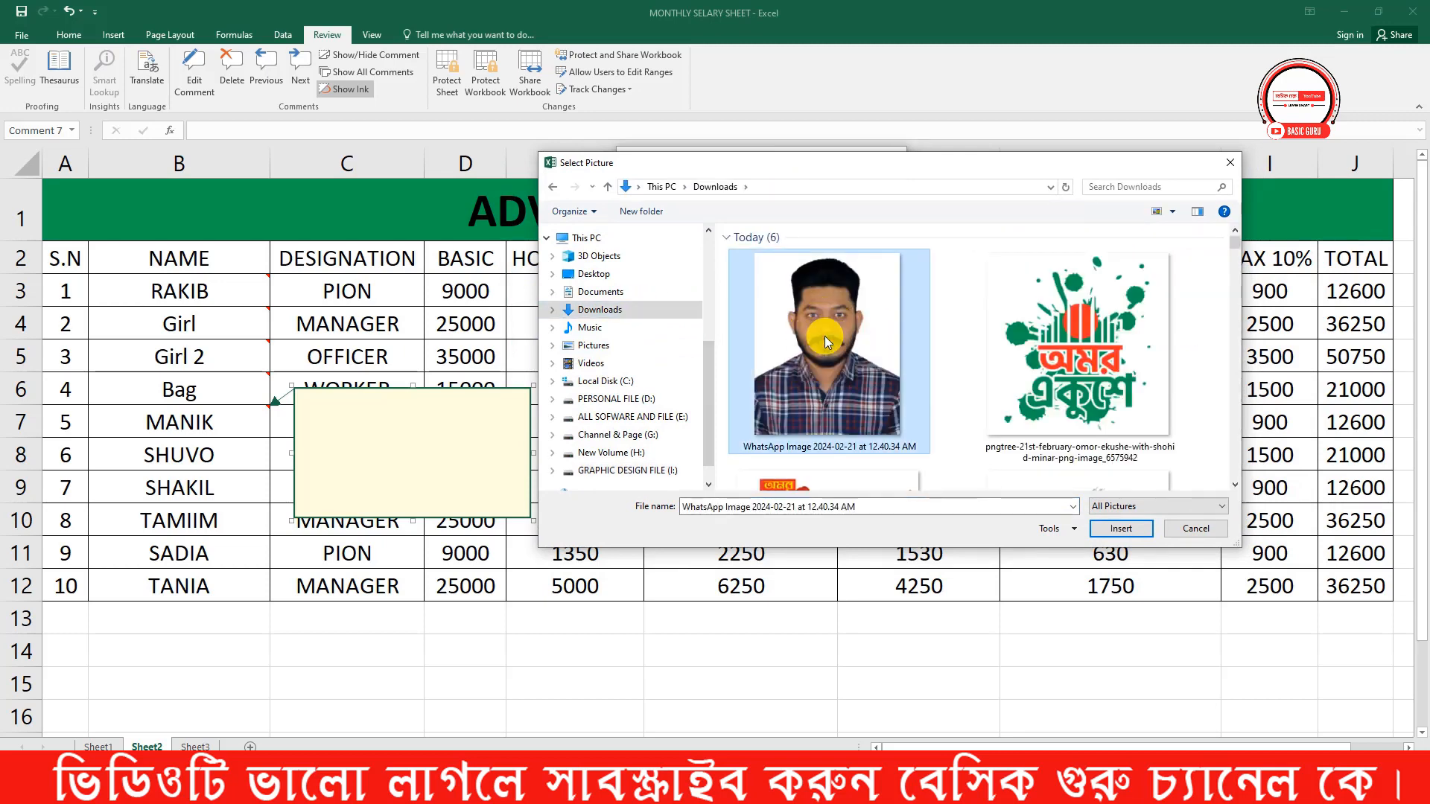
click(1132, 531)
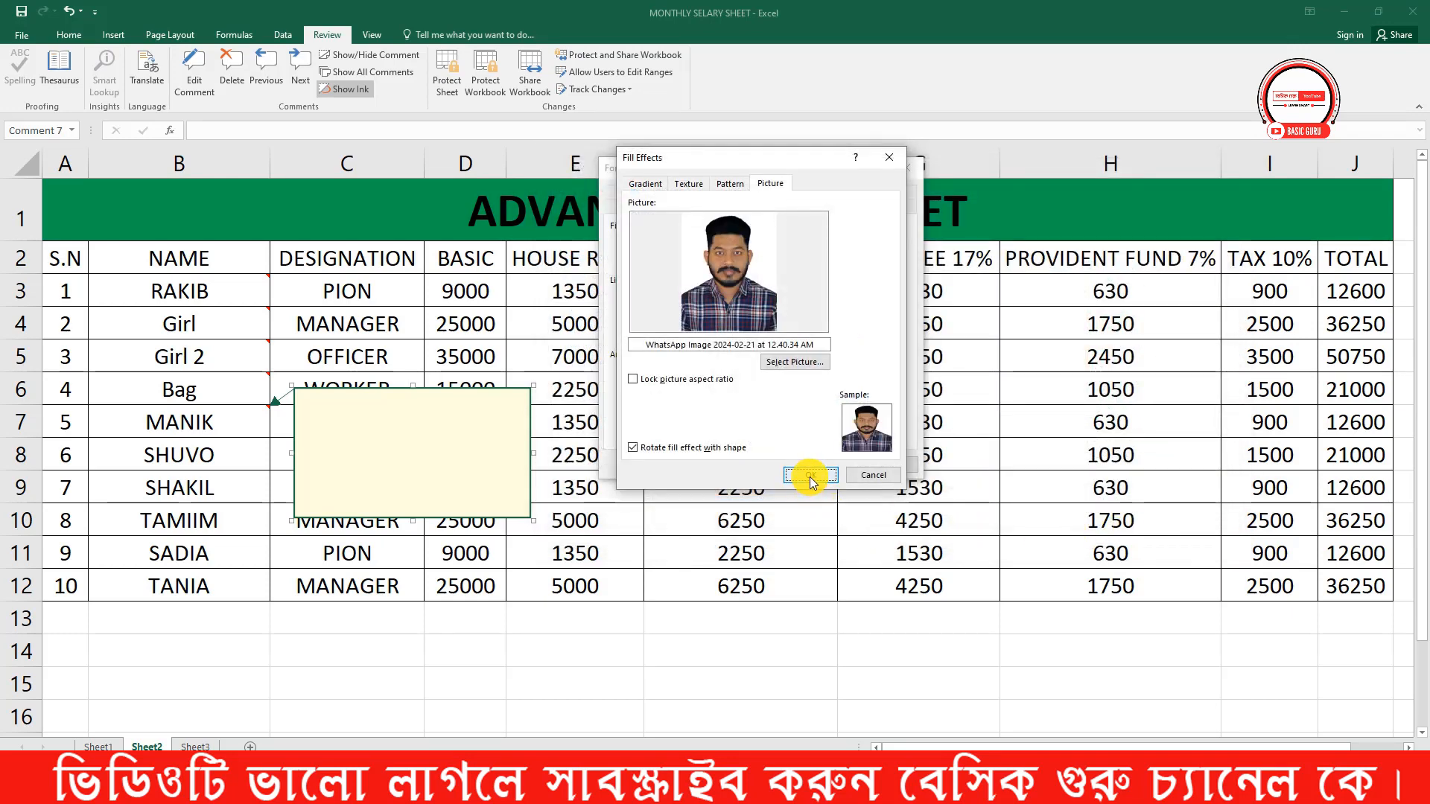
click(810, 476)
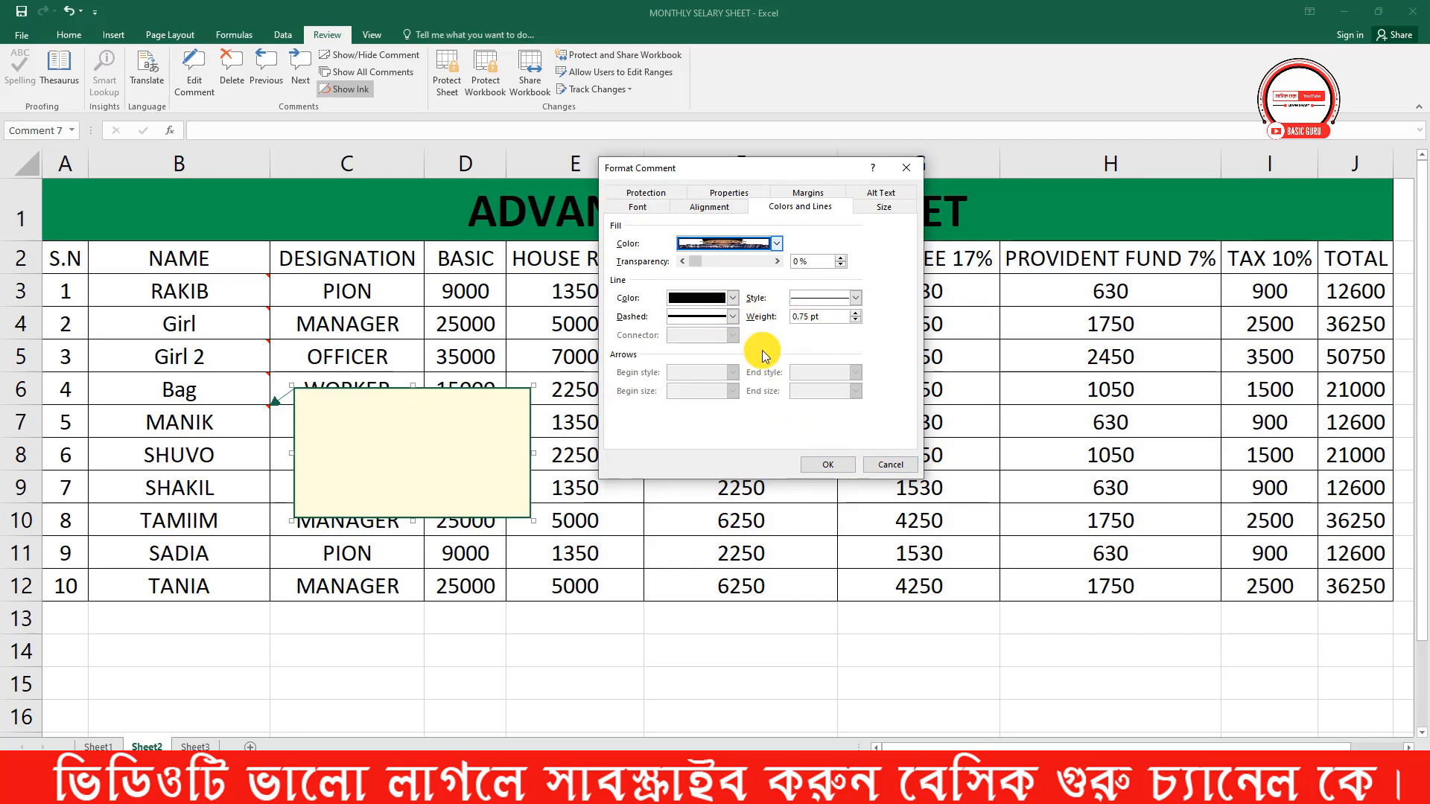
click(828, 466)
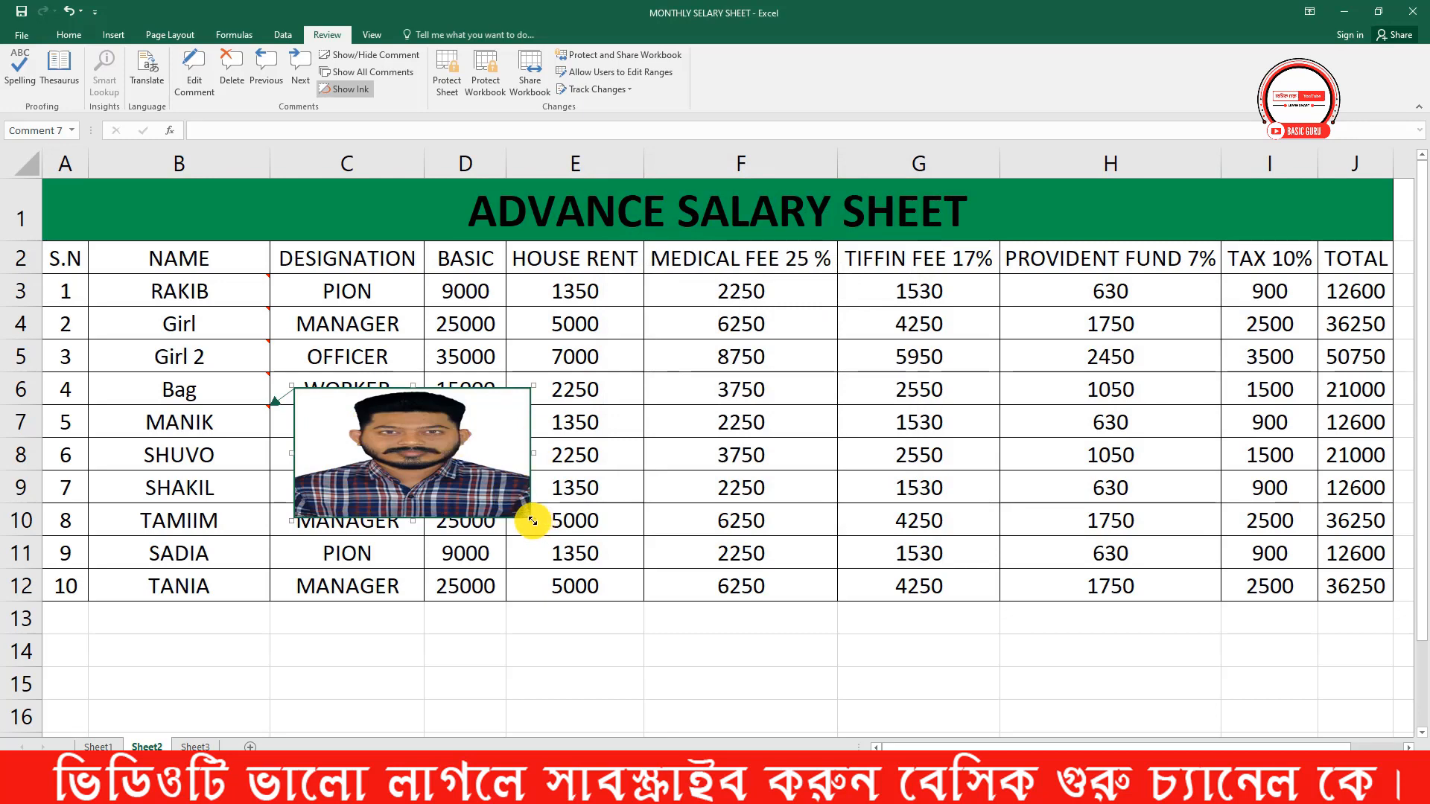
Resize the B7 comment box narrower and taller to suit the portrait, and preview the picture comments in the NAME column
drag(530, 519, 470, 562)
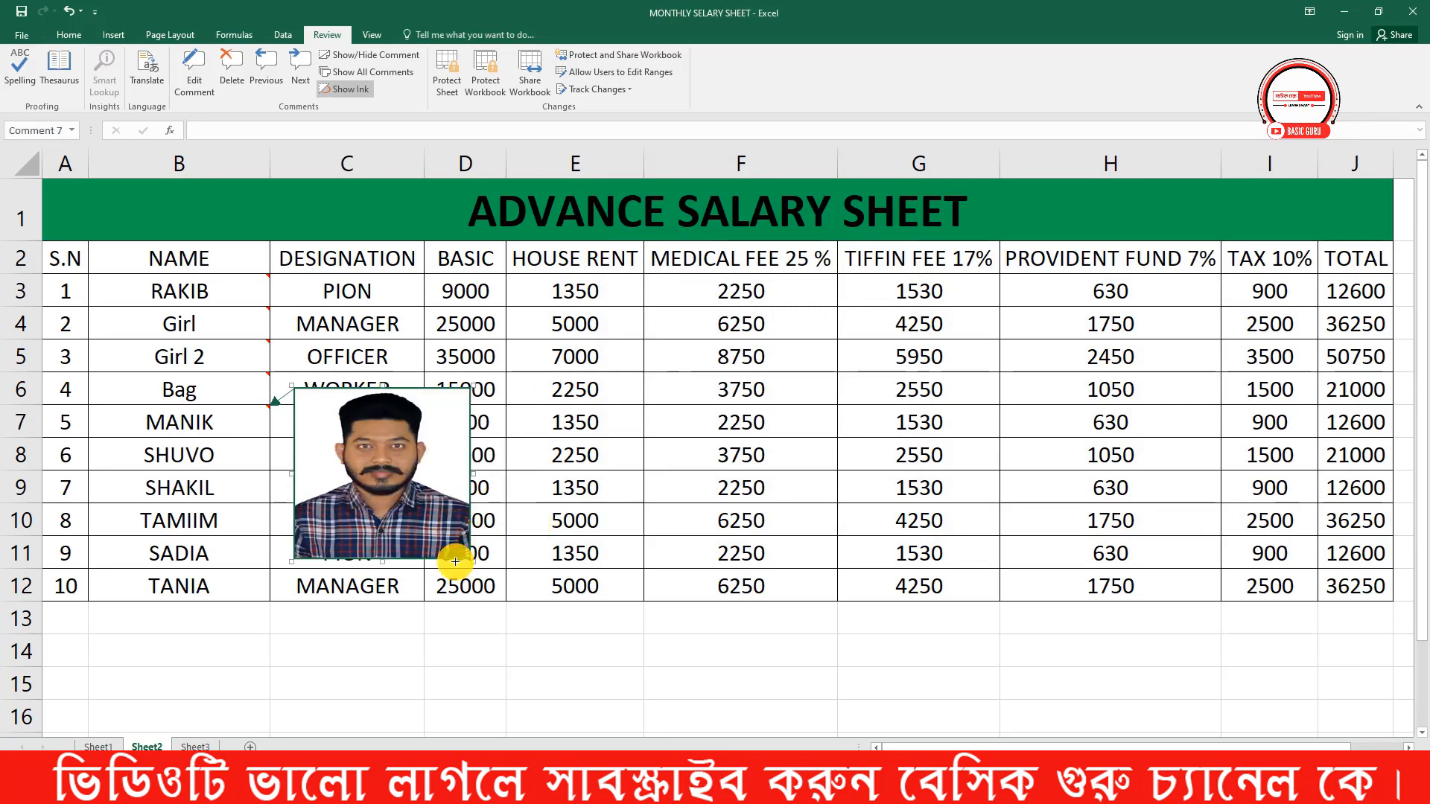
click(746, 464)
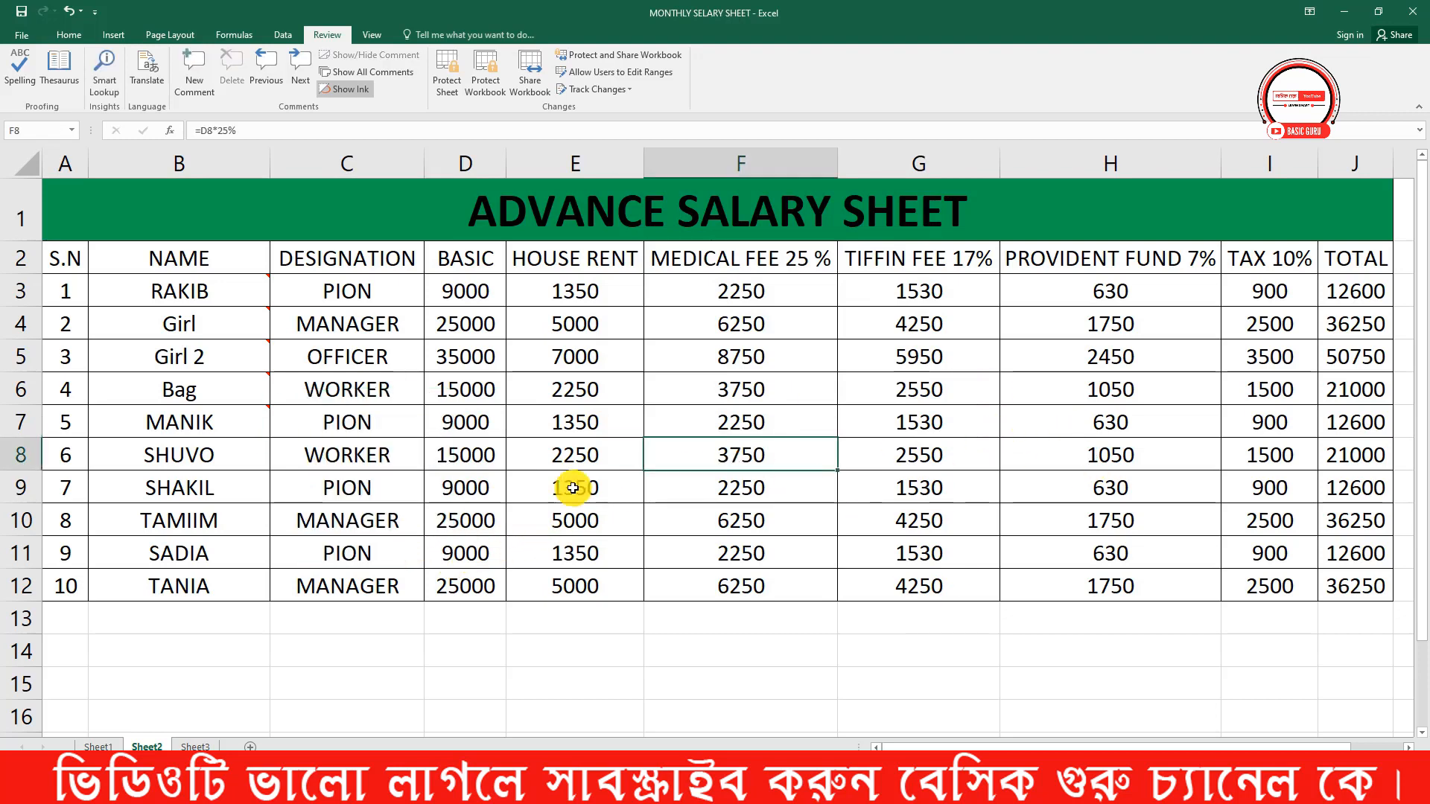
mouse_move(216, 420)
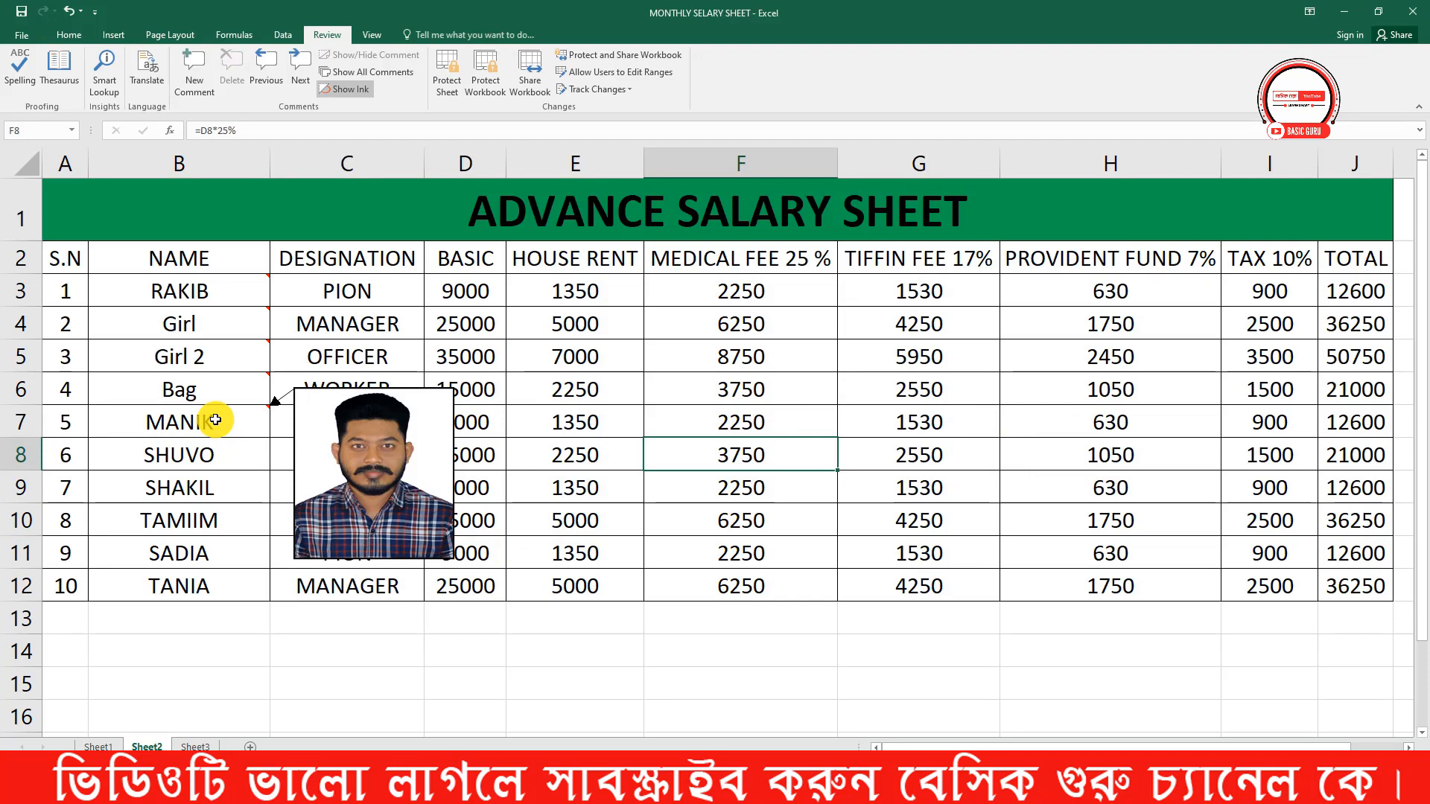
mouse_move(203, 390)
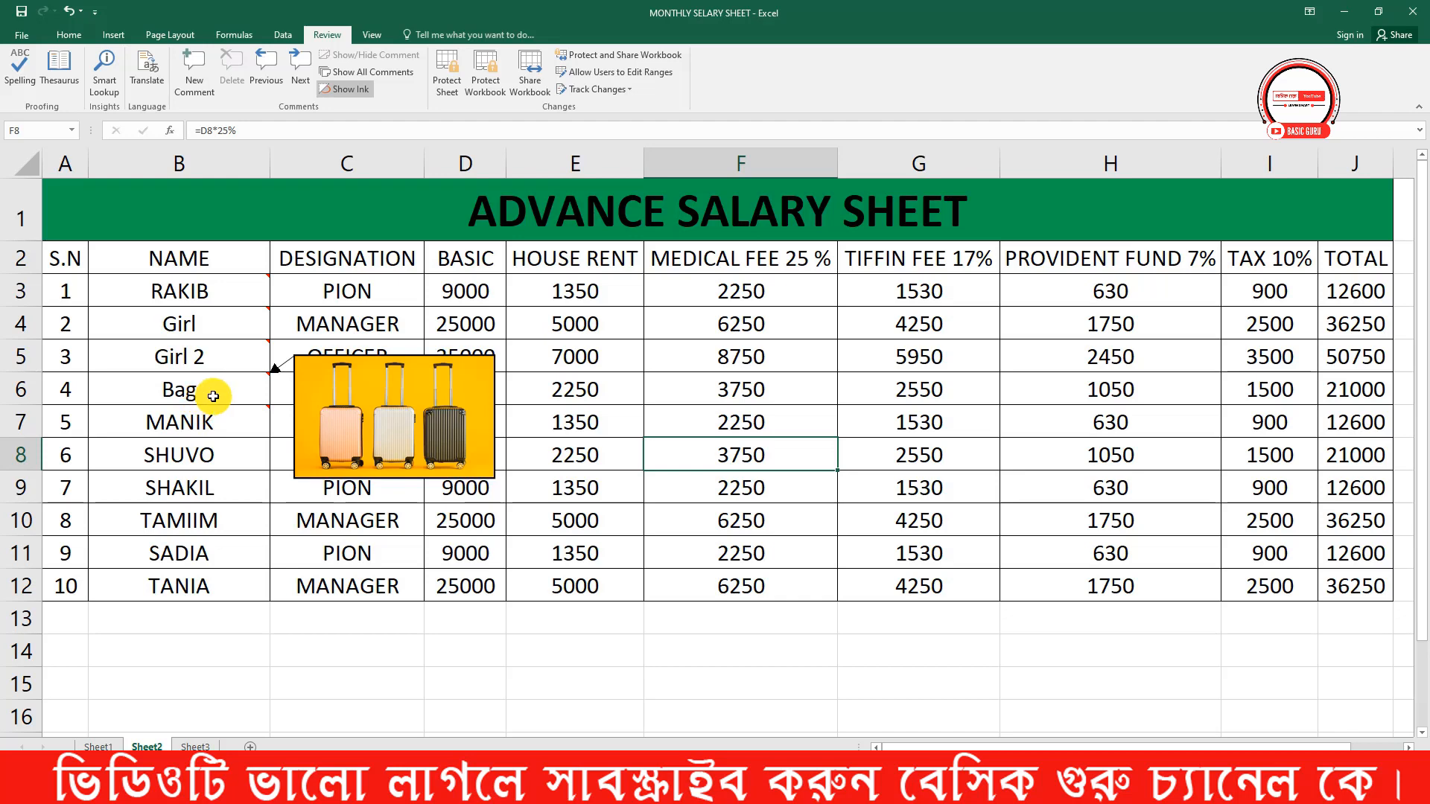
mouse_move(217, 363)
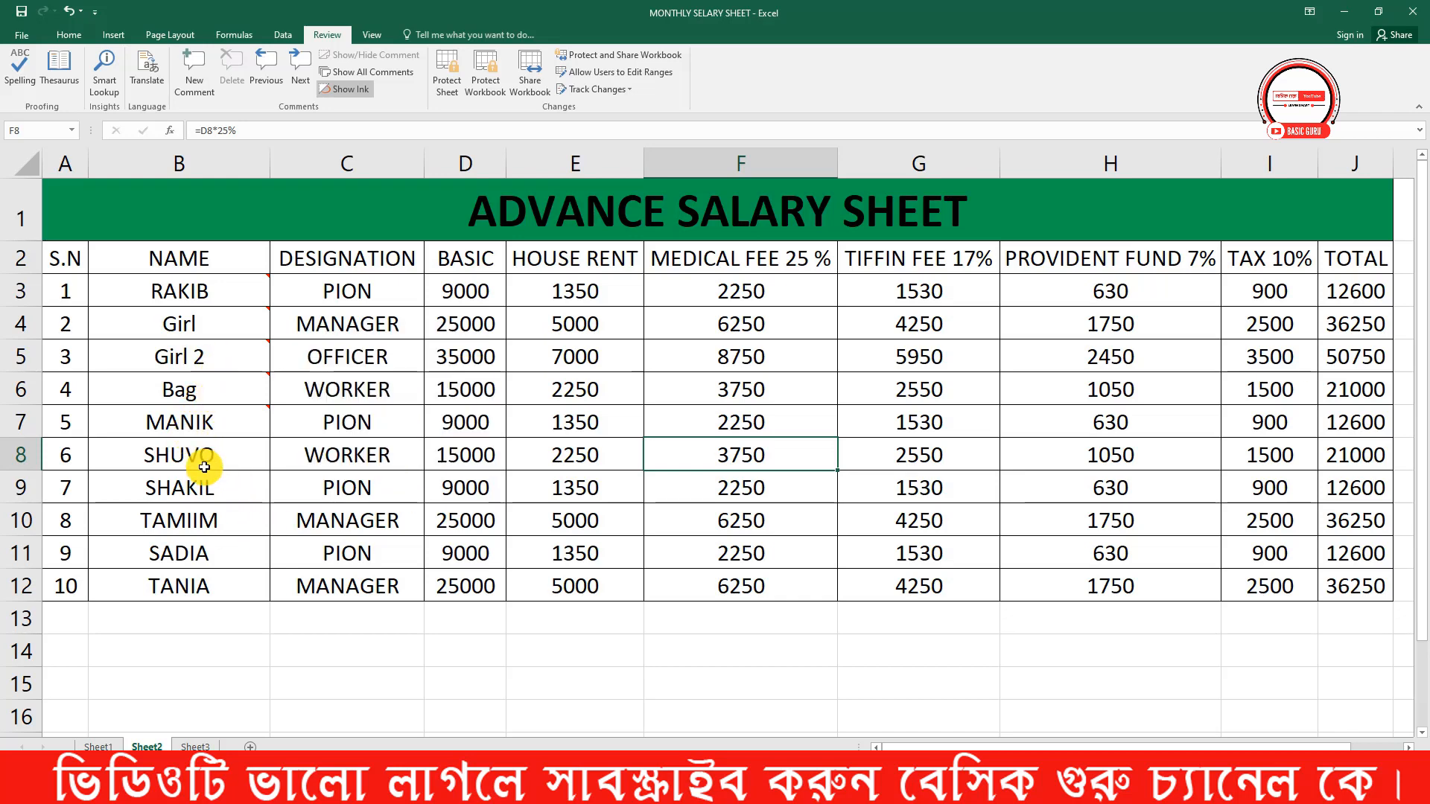
Insert a new comment on cell B8 and clear its default author text
click(257, 469)
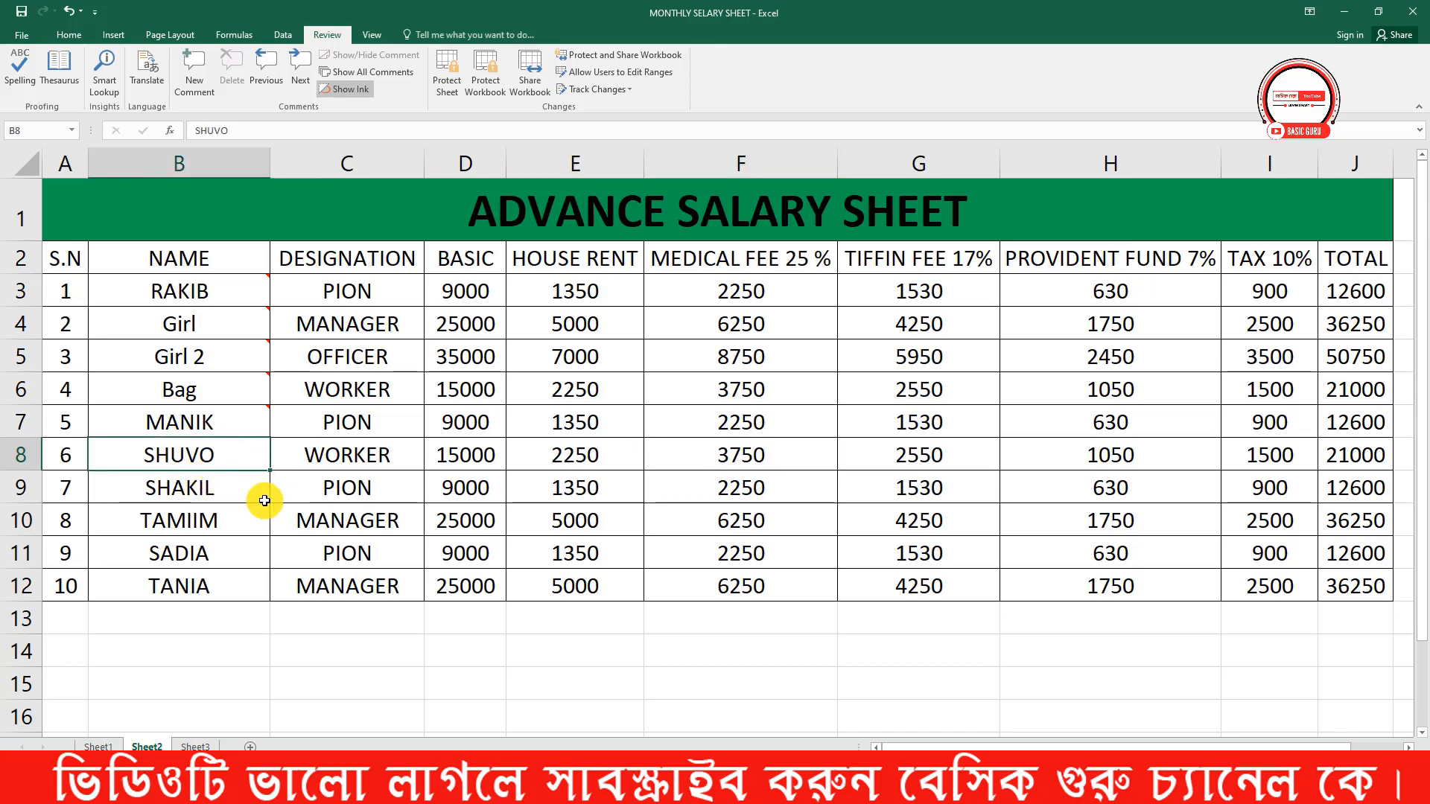
click(198, 67)
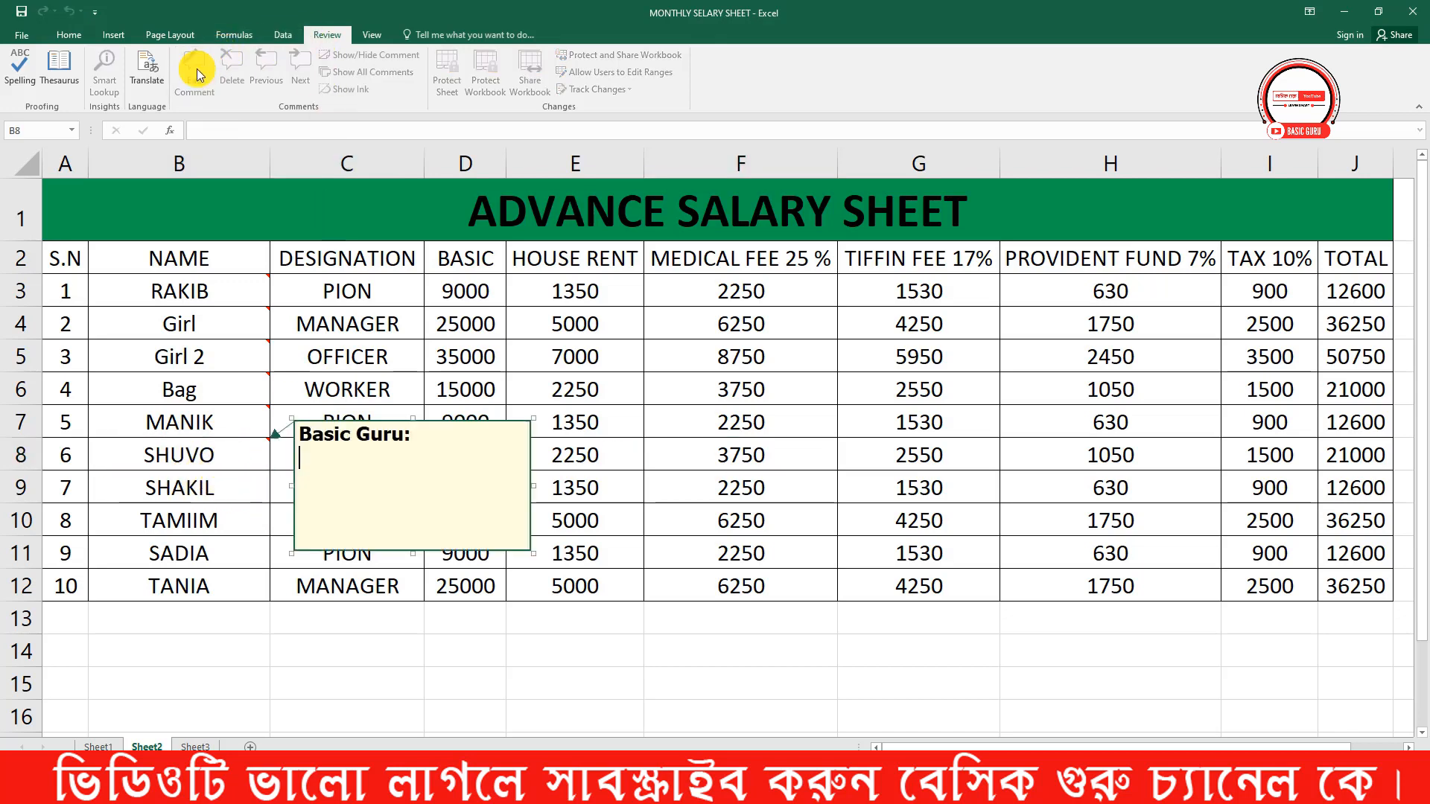
key(BackSpace)
key(BackSpace)
key(BackSpace)
key(BackSpace)
key(BackSpace)
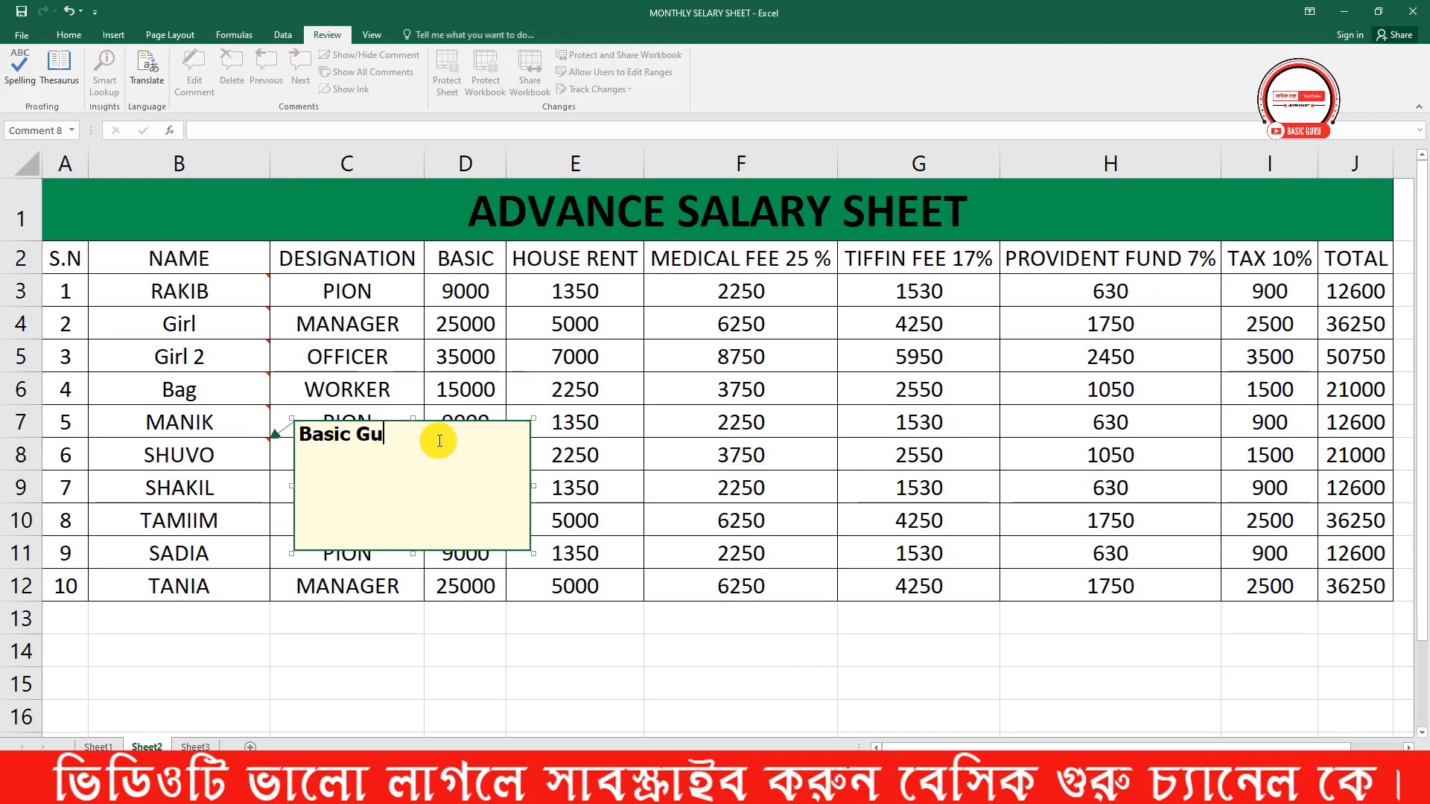
key(BackSpace)
key(BackSpace)
Open the picture fill effects for the background colour of the B8 comment box
right_click(393, 422)
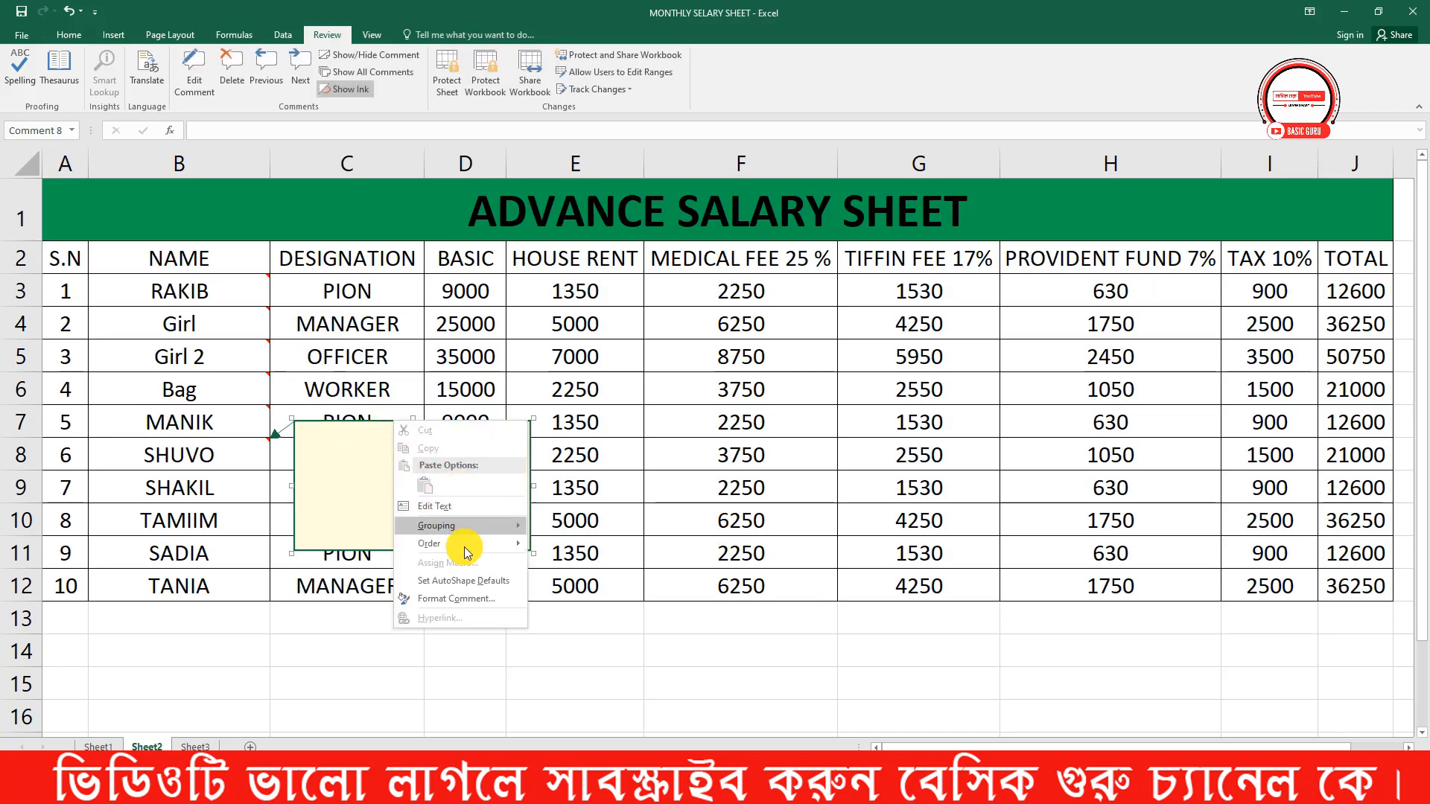
click(467, 599)
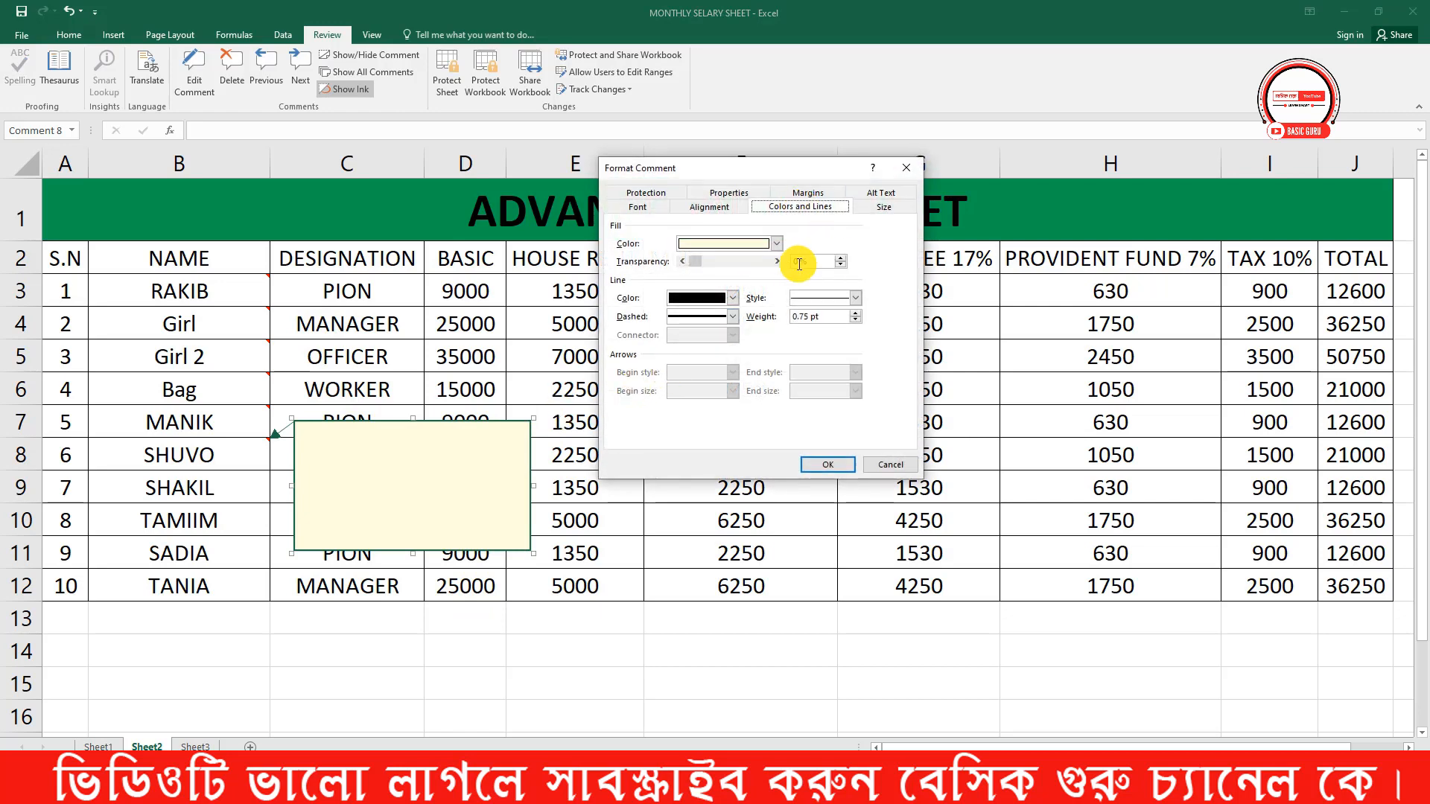
click(777, 246)
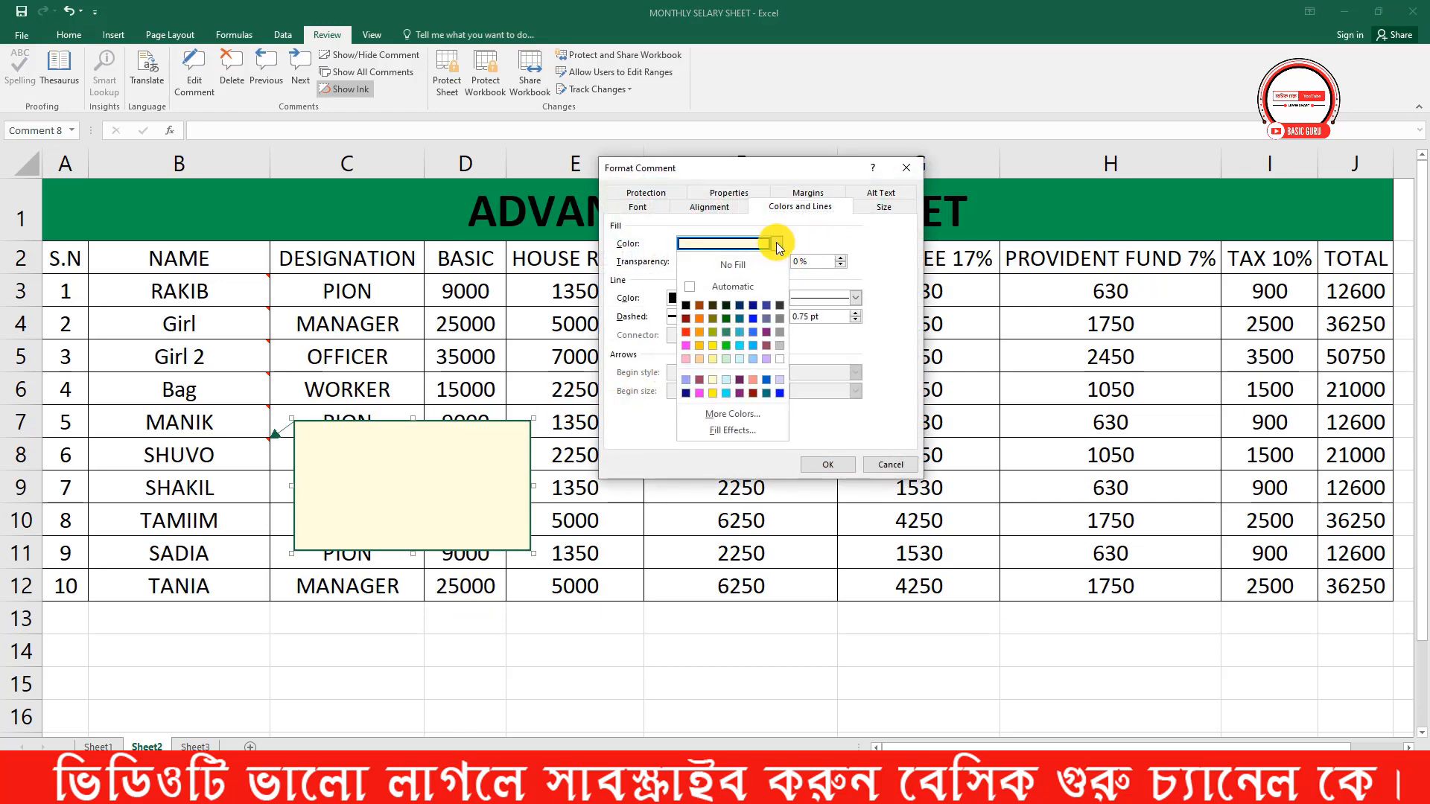
click(740, 435)
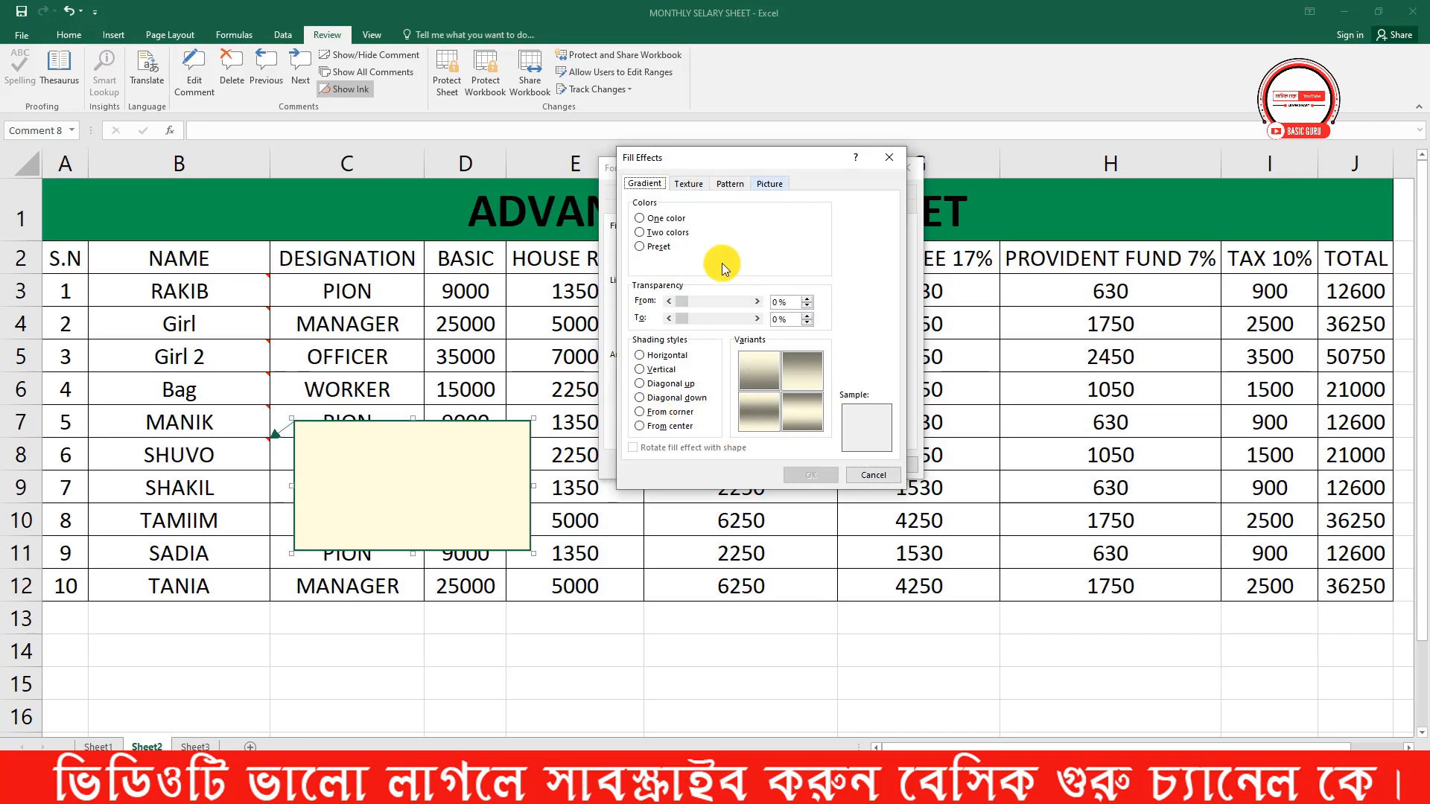
click(774, 186)
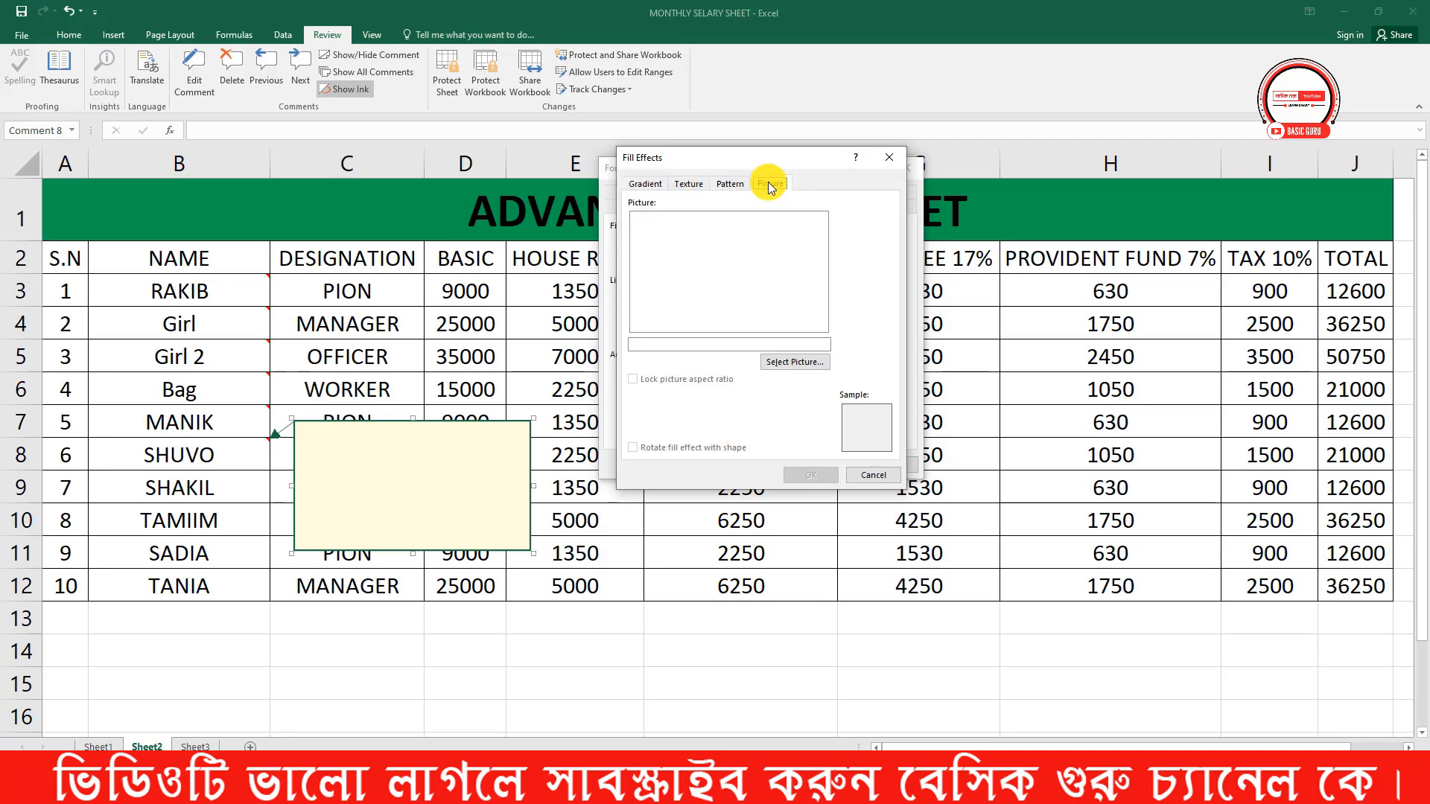
click(798, 363)
click(684, 242)
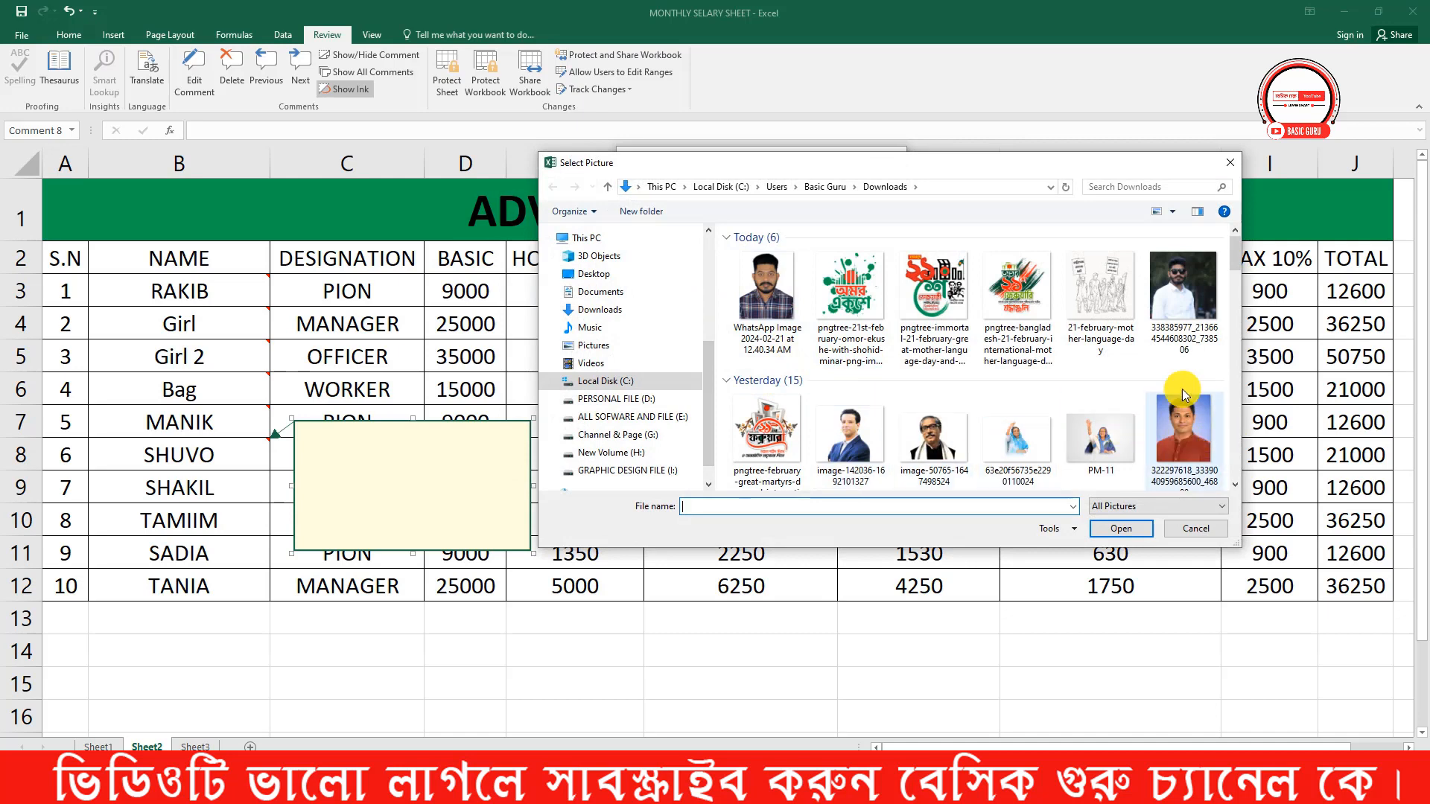
click(1172, 314)
click(1126, 532)
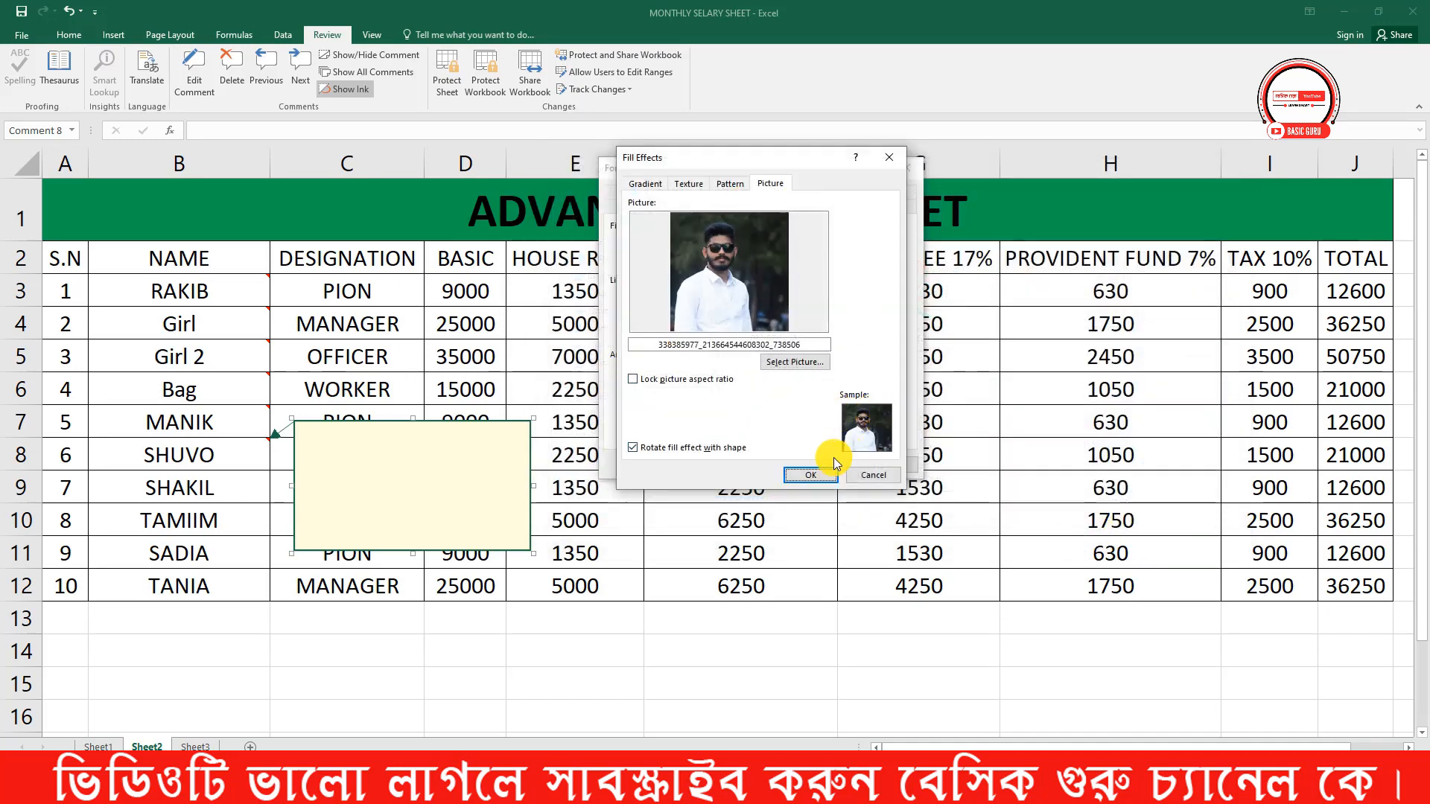
click(815, 479)
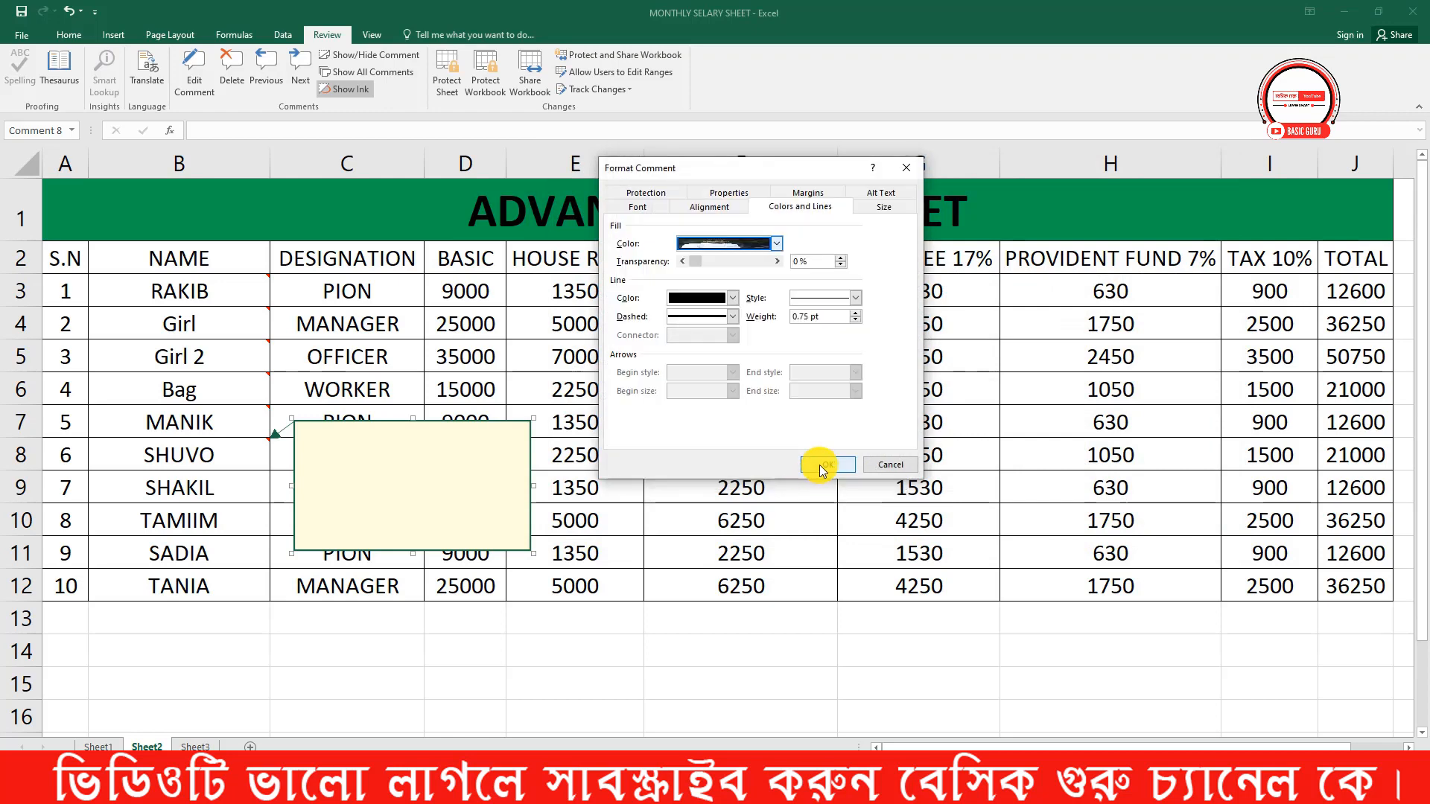
click(819, 465)
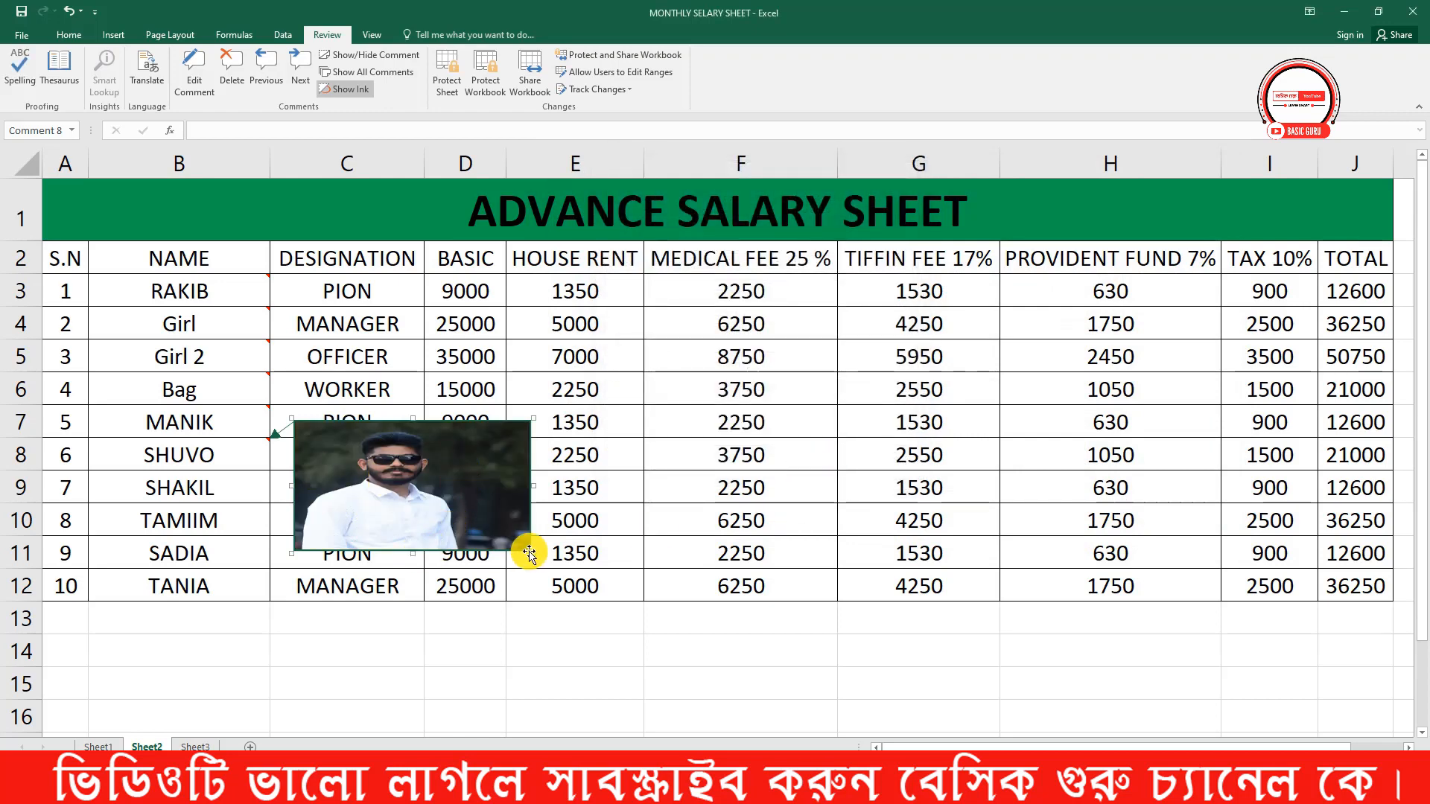
Resize the B8 comment box narrower and slightly taller to suit the portrait, and preview its pop-up picture
drag(529, 553, 452, 570)
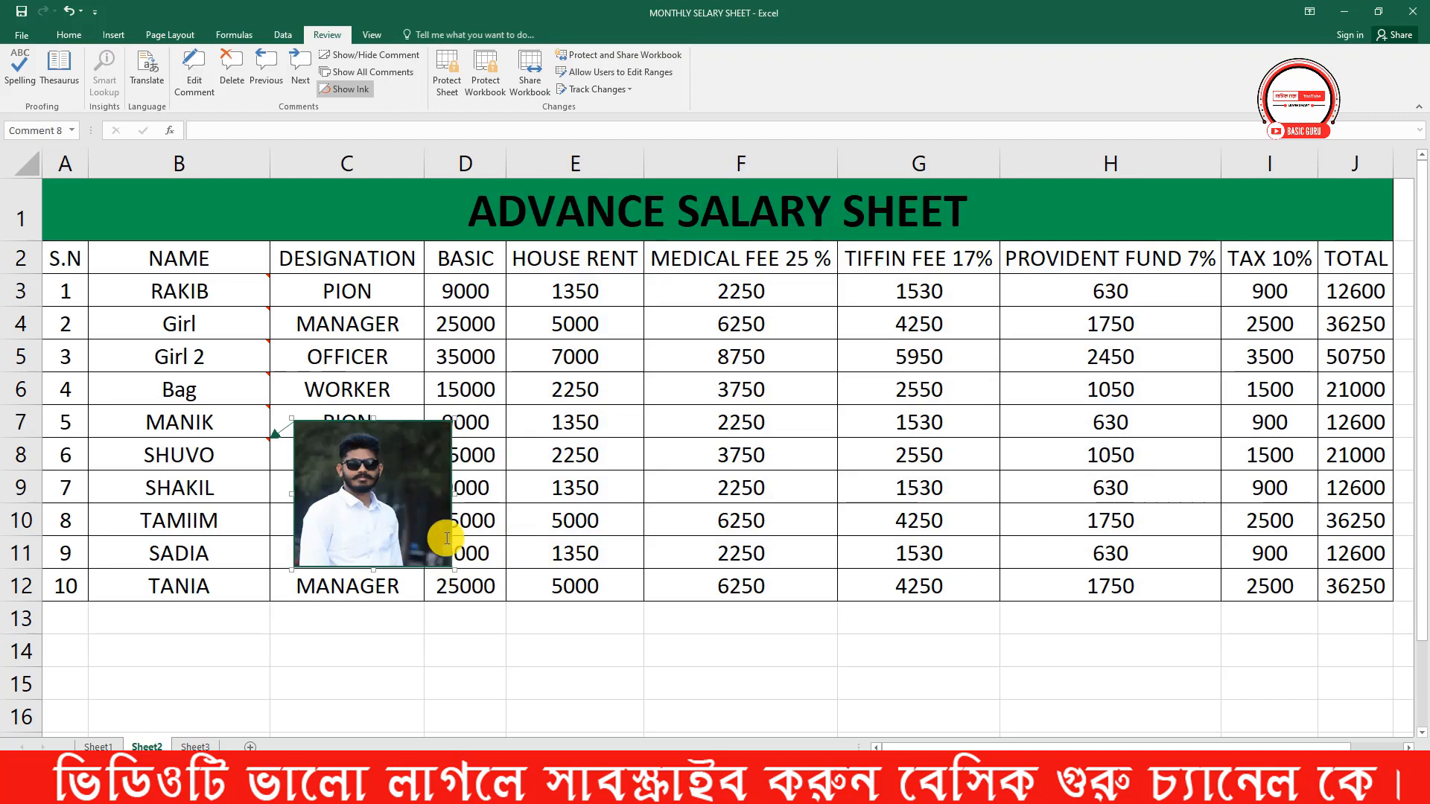
click(318, 417)
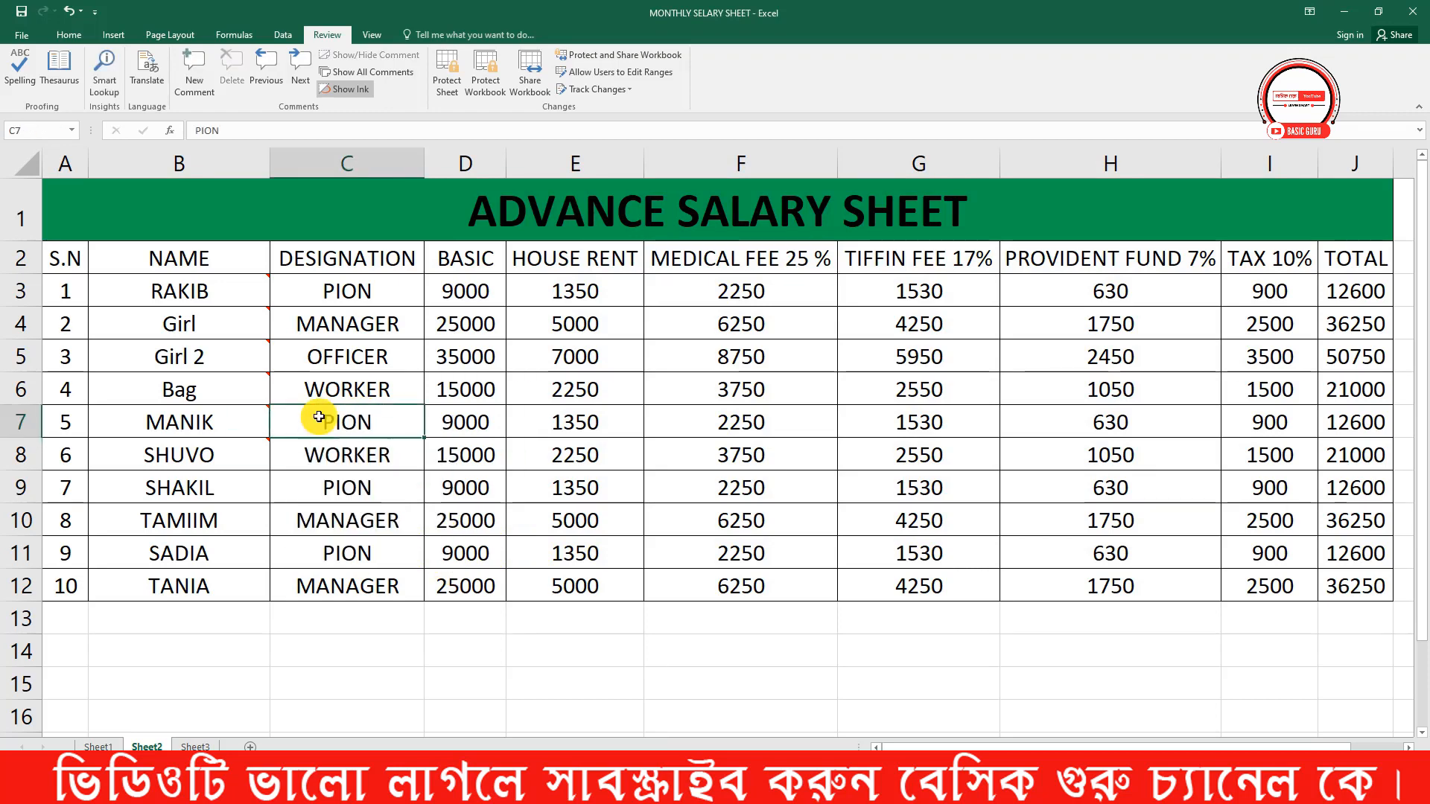
mouse_move(232, 460)
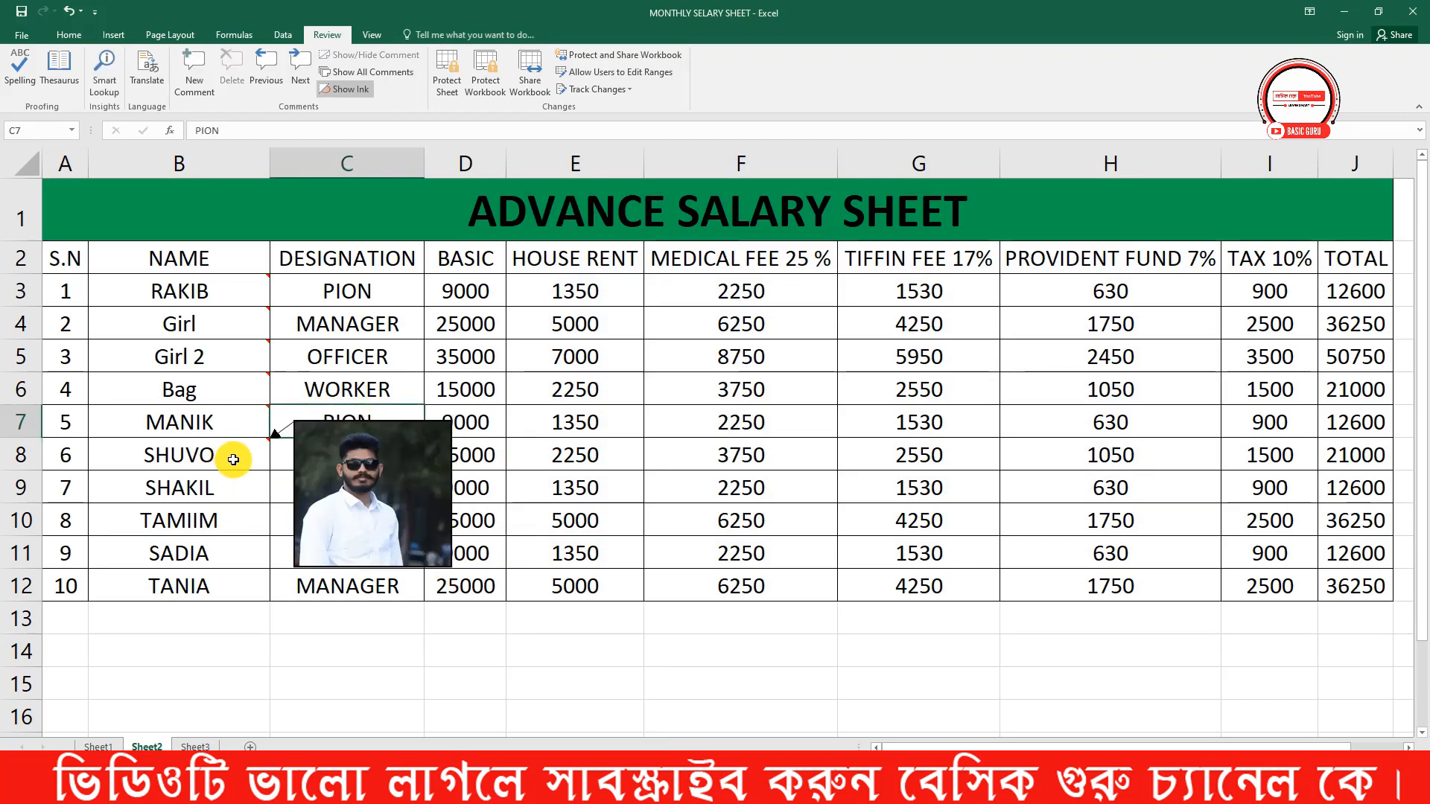